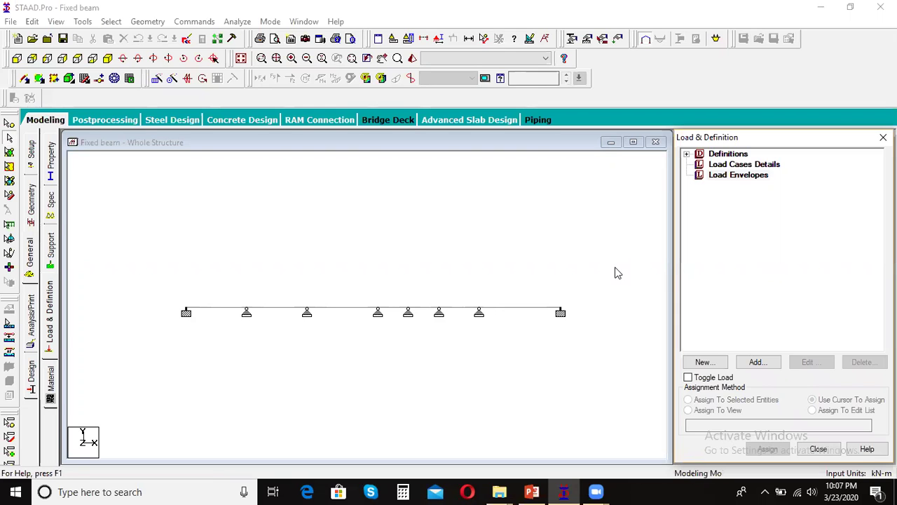
Review the Problem 1 beam diagram in PowerPoint and create a primary Dead load case titled DL in STAAD.Pro.
{"action": "left_click", "coordinate": [532, 491]}
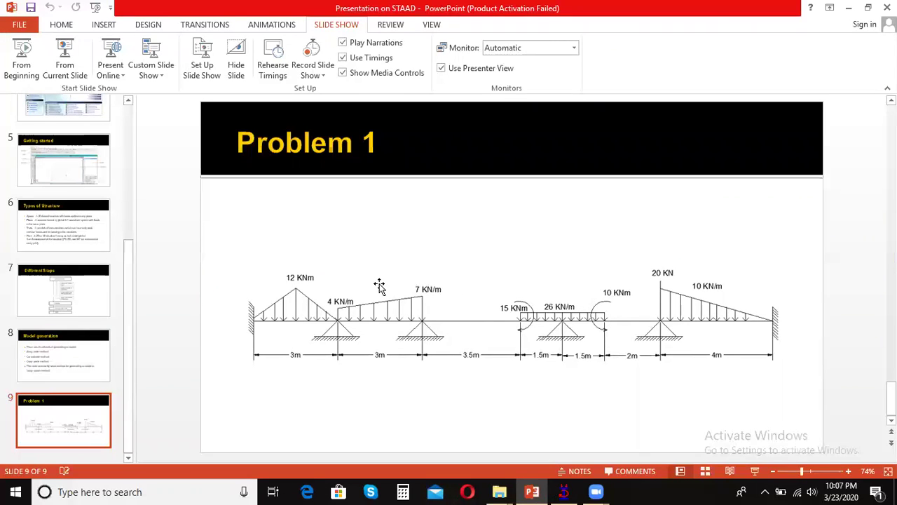
{"action": "left_click", "coordinate": [565, 491]}
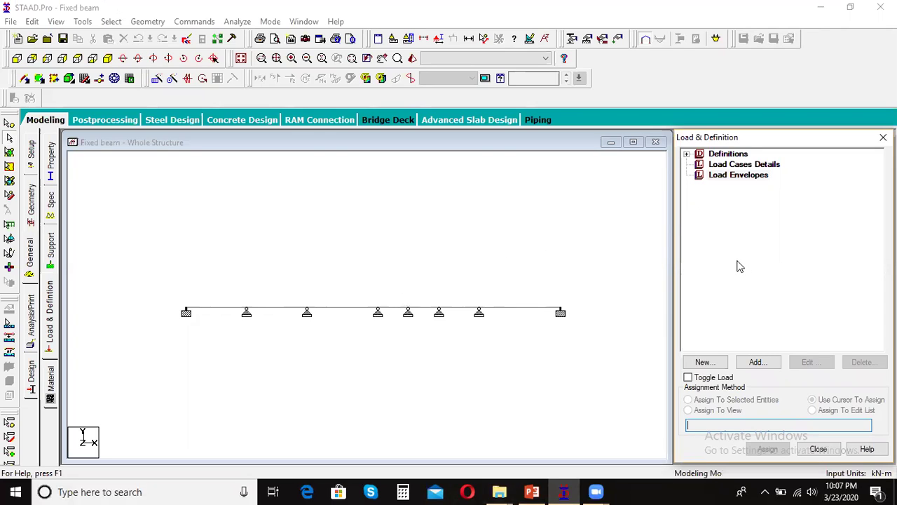
{"action": "left_click", "coordinate": [733, 166]}
{"action": "left_click", "coordinate": [755, 362]}
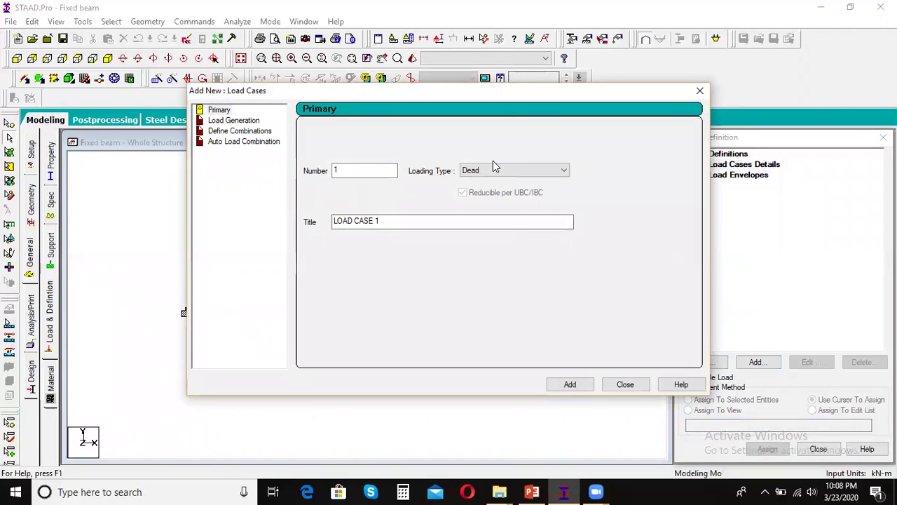
{"action": "left_click", "coordinate": [495, 171]}
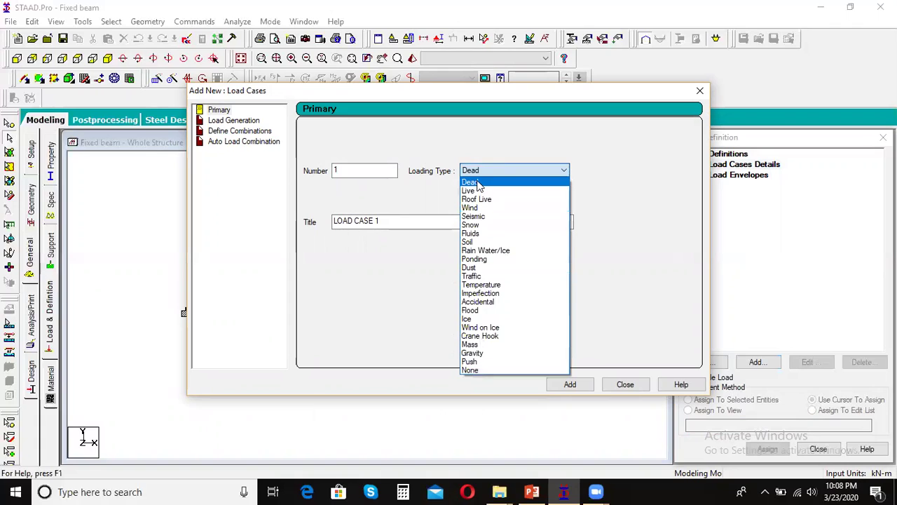
{"action": "left_click", "coordinate": [477, 183]}
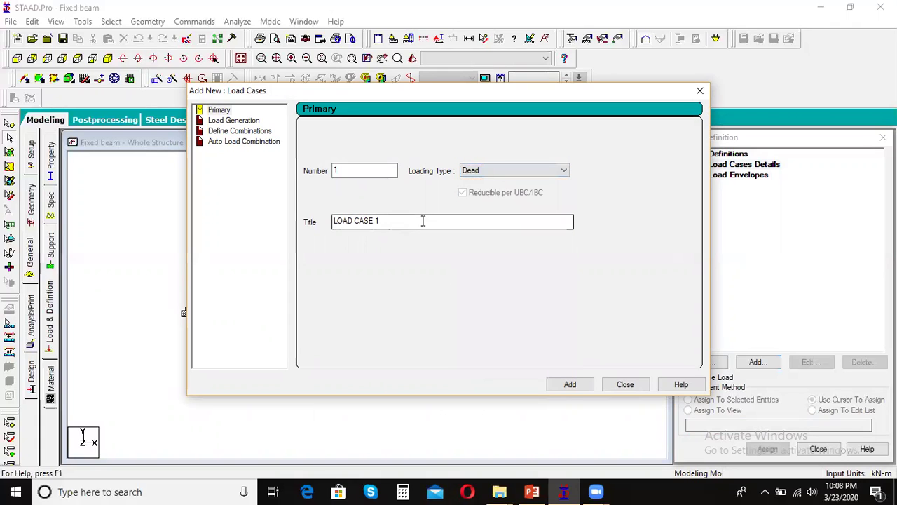
{"action": "left_click_drag", "start_coordinate": [402, 220], "coordinate": [323, 222]}
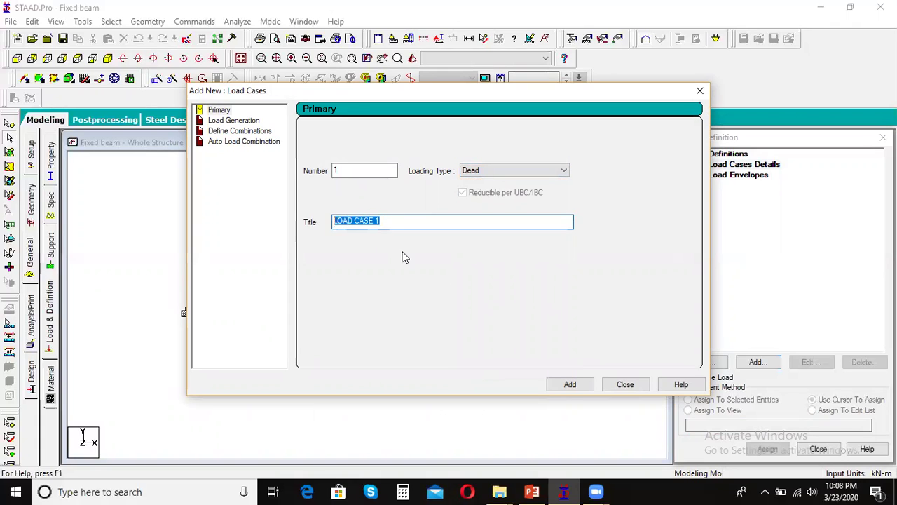
{"action": "type", "text": "DL"}
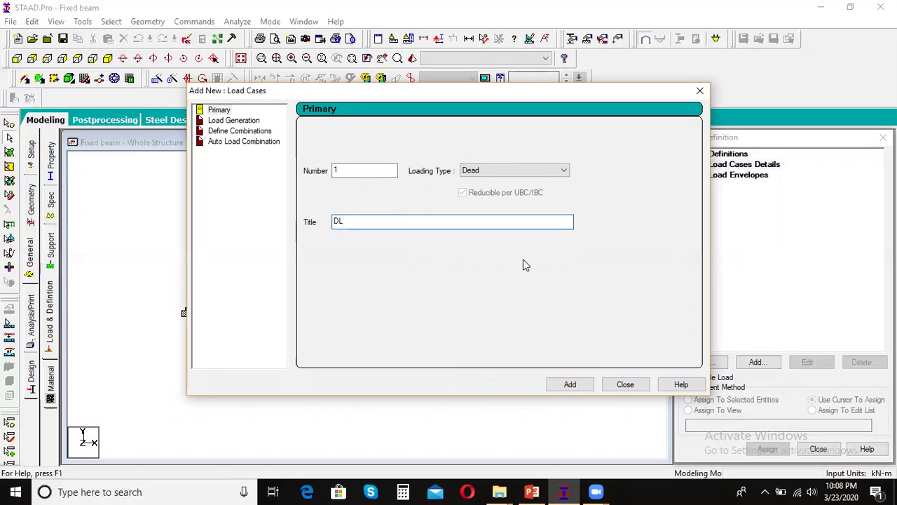
{"action": "left_click", "coordinate": [570, 387]}
{"action": "left_click", "coordinate": [618, 387]}
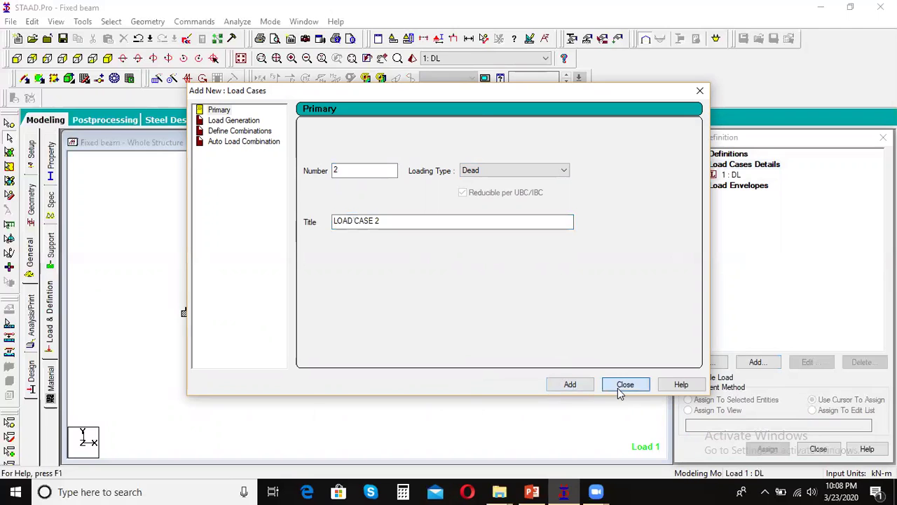
Add a selfweight load item in the Y direction with factor -1 to the DL load case.
{"action": "left_click", "coordinate": [732, 176]}
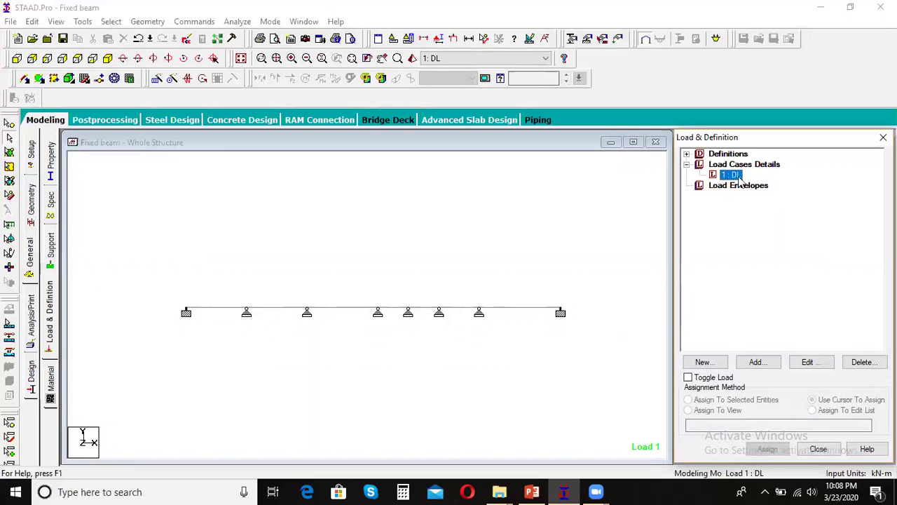
{"action": "left_click", "coordinate": [765, 362]}
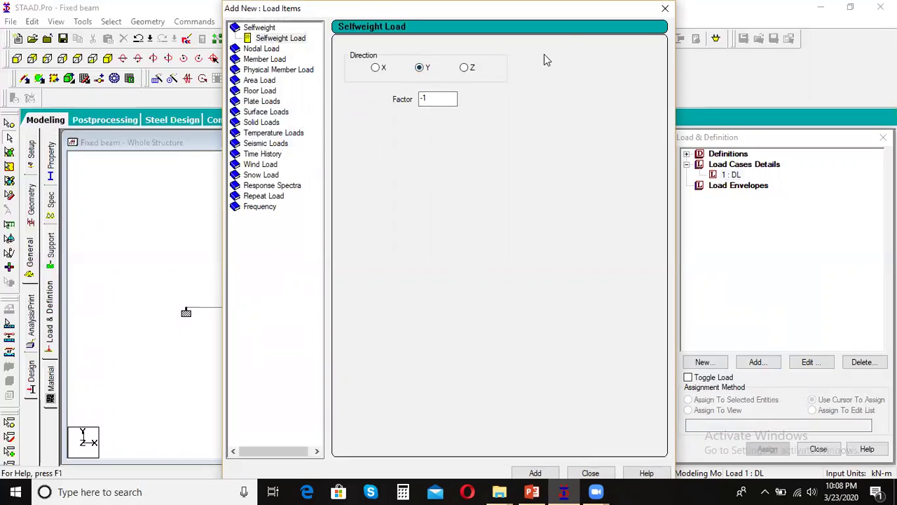
{"action": "left_click", "coordinate": [536, 473]}
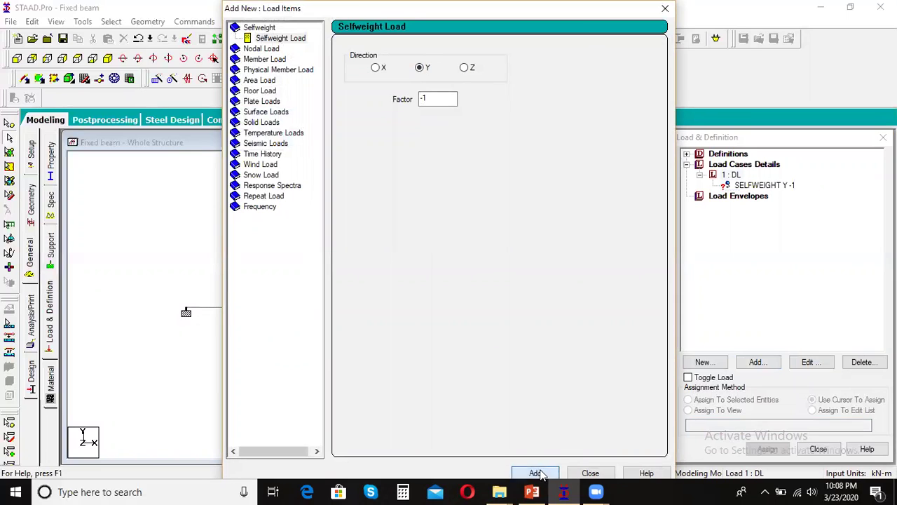
{"action": "left_click", "coordinate": [589, 474]}
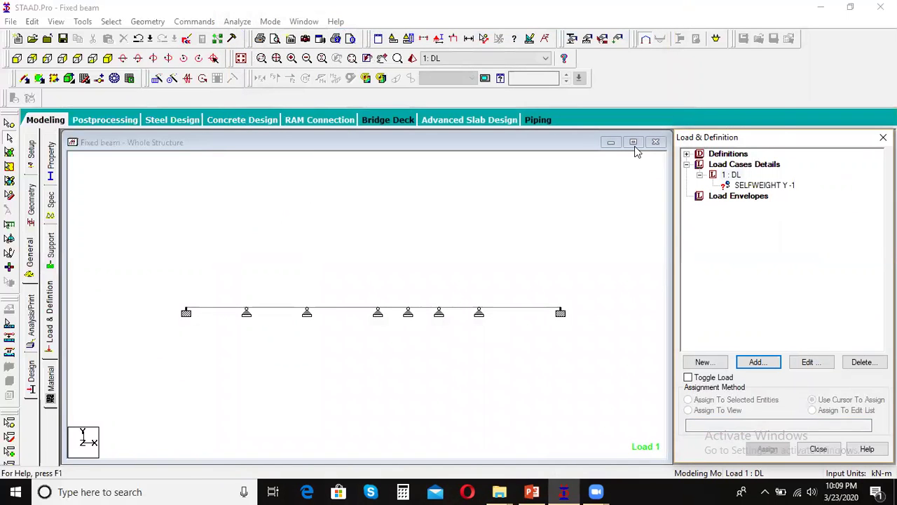
Assign the selfweight load to the whole beam using Assign To View, saving the modified structure.
{"action": "left_click", "coordinate": [771, 186]}
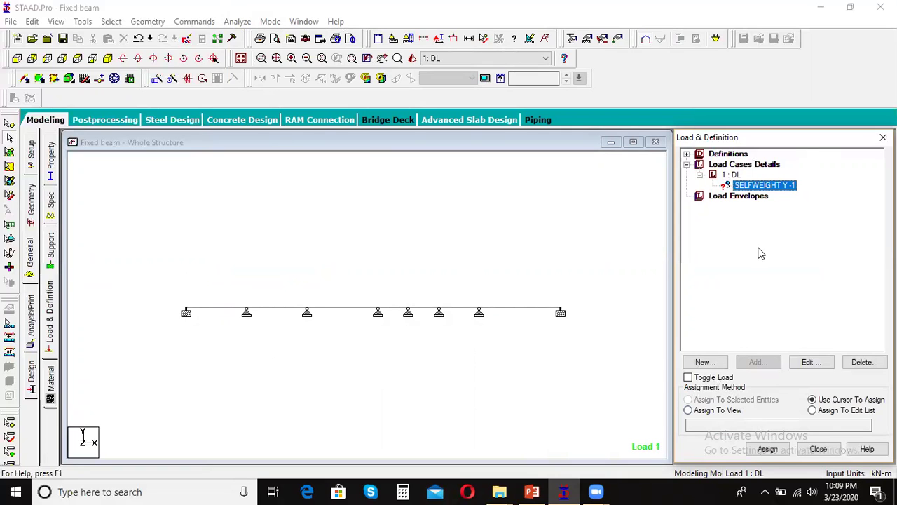
{"action": "left_click", "coordinate": [702, 414]}
{"action": "left_click", "coordinate": [764, 449]}
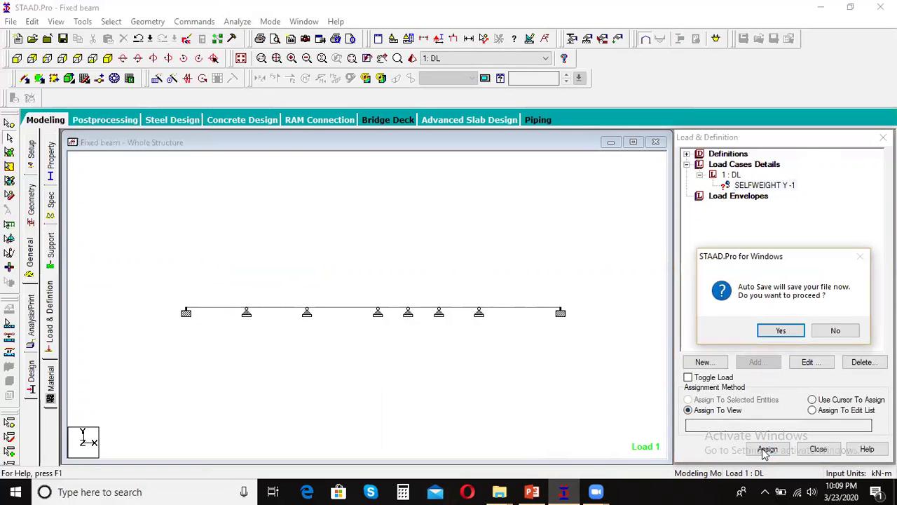
{"action": "left_click", "coordinate": [780, 332]}
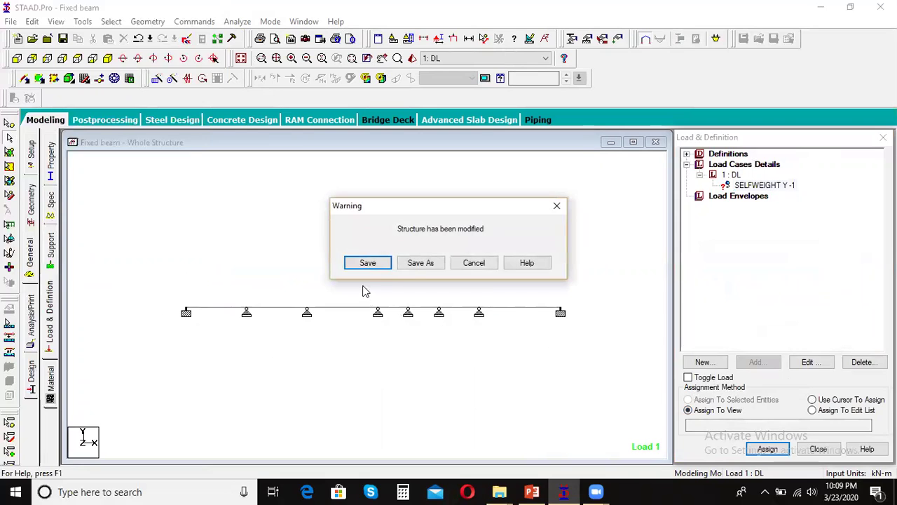
{"action": "left_click", "coordinate": [366, 263]}
{"action": "left_click", "coordinate": [758, 451]}
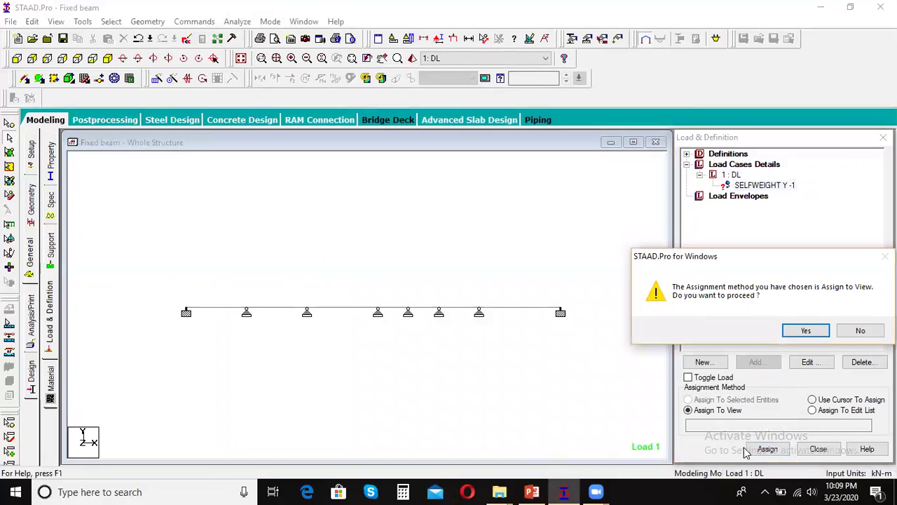
{"action": "left_click", "coordinate": [804, 330]}
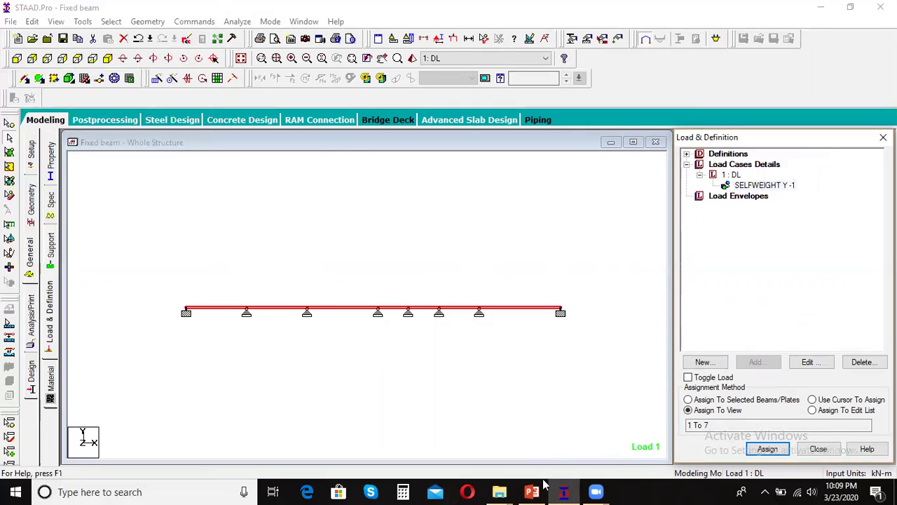
Create a second primary load case with loading type Live and title LL.
{"action": "mouse_move", "coordinate": [536, 490]}
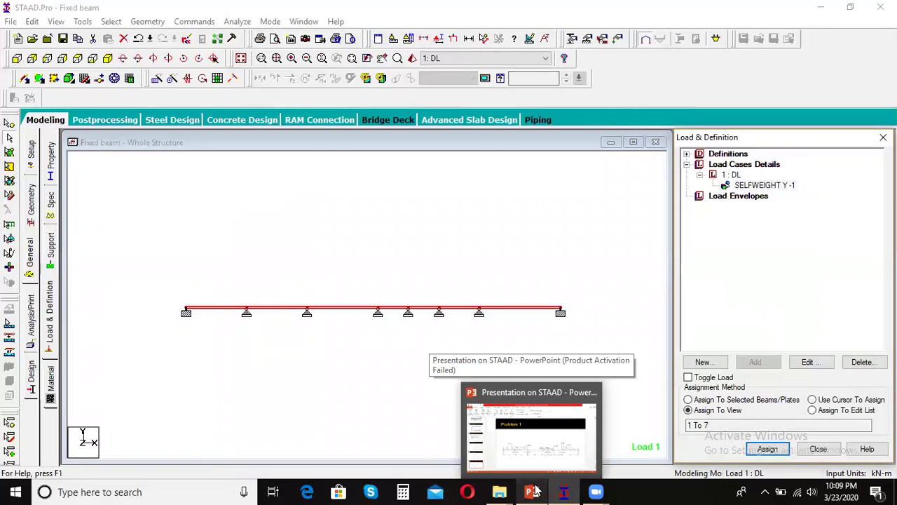
{"action": "left_click", "coordinate": [747, 165]}
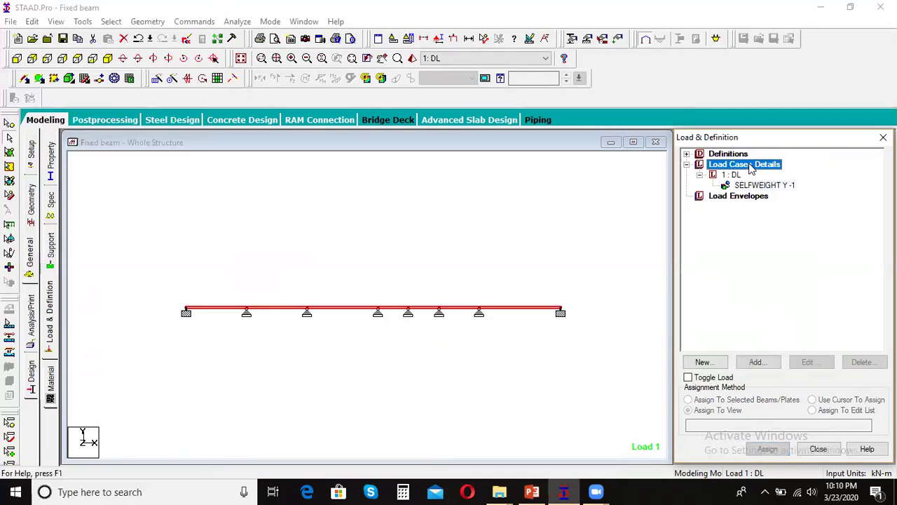
{"action": "left_click", "coordinate": [756, 361]}
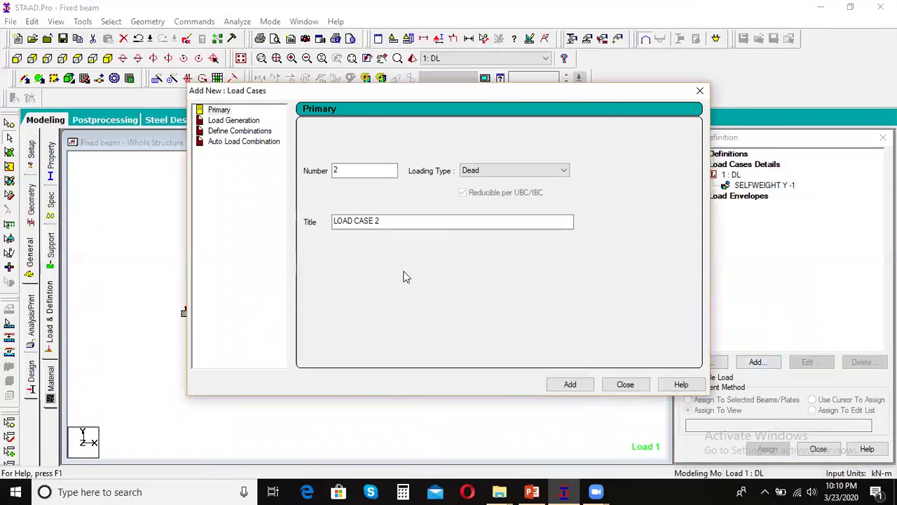
{"action": "left_click", "coordinate": [517, 170]}
{"action": "left_click", "coordinate": [512, 190]}
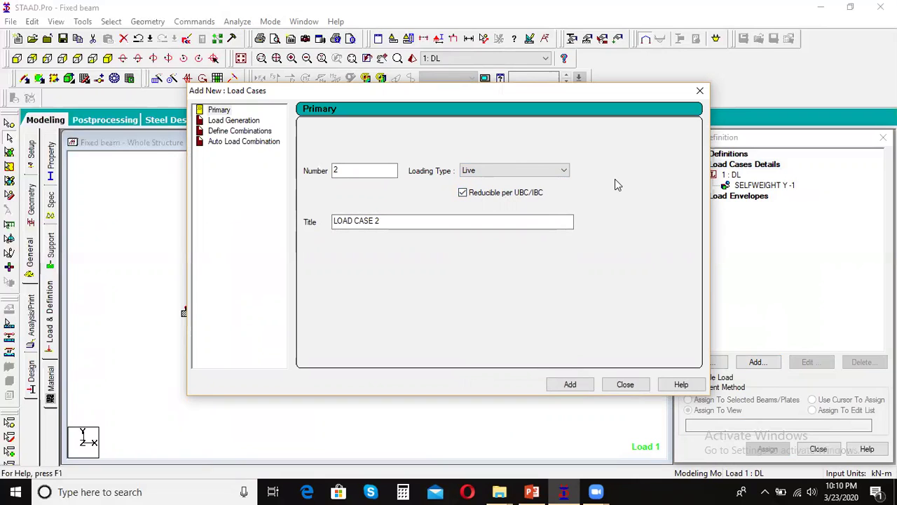
{"action": "left_click_drag", "start_coordinate": [428, 220], "coordinate": [266, 224]}
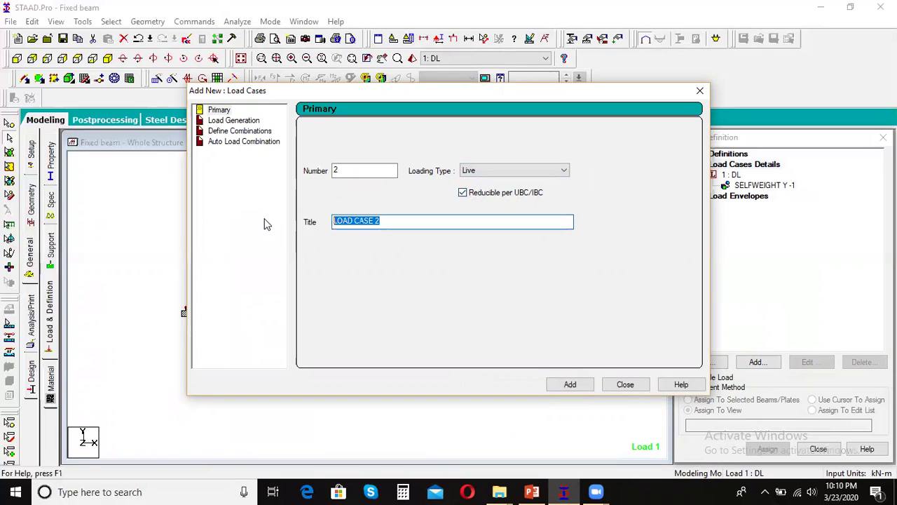
{"action": "type", "text": "LL"}
{"action": "left_click", "coordinate": [570, 384]}
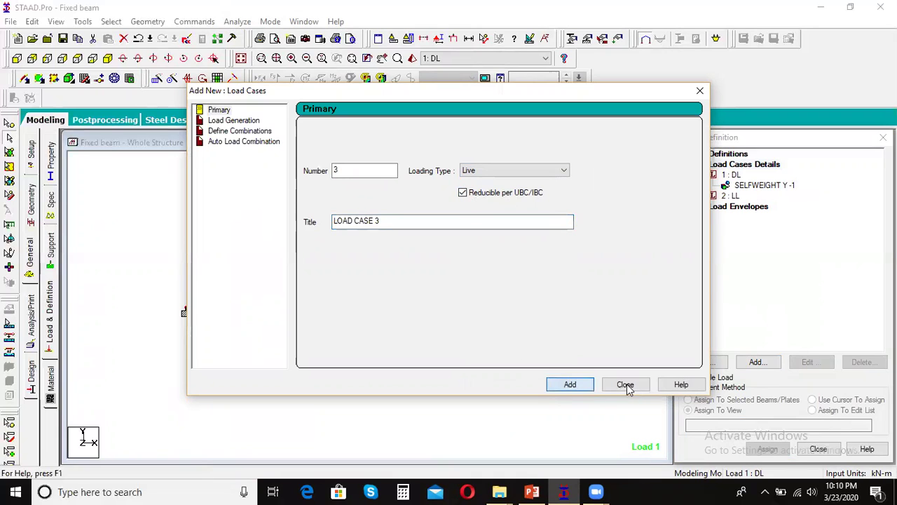
{"action": "left_click", "coordinate": [623, 385]}
Start a new load item for the LL case and show the Uniform Force member load settings beside the beam.
{"action": "left_click", "coordinate": [731, 195]}
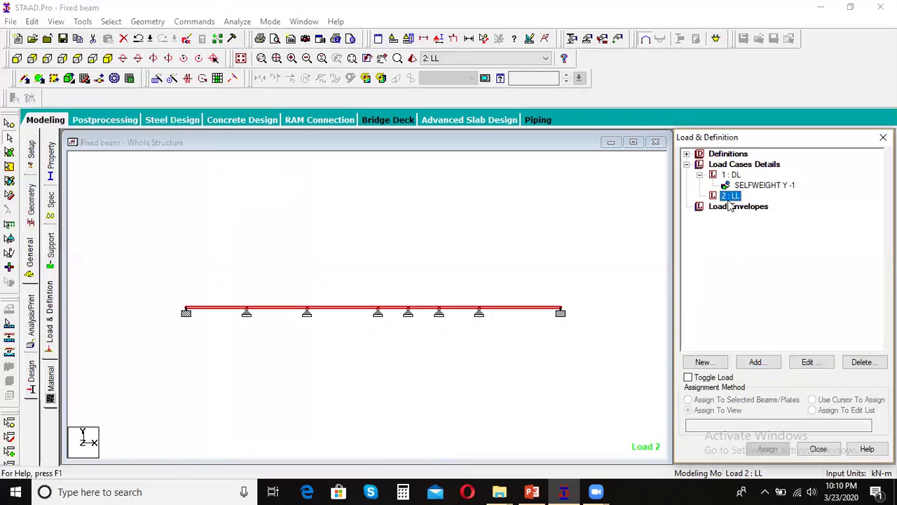
{"action": "left_click", "coordinate": [755, 362]}
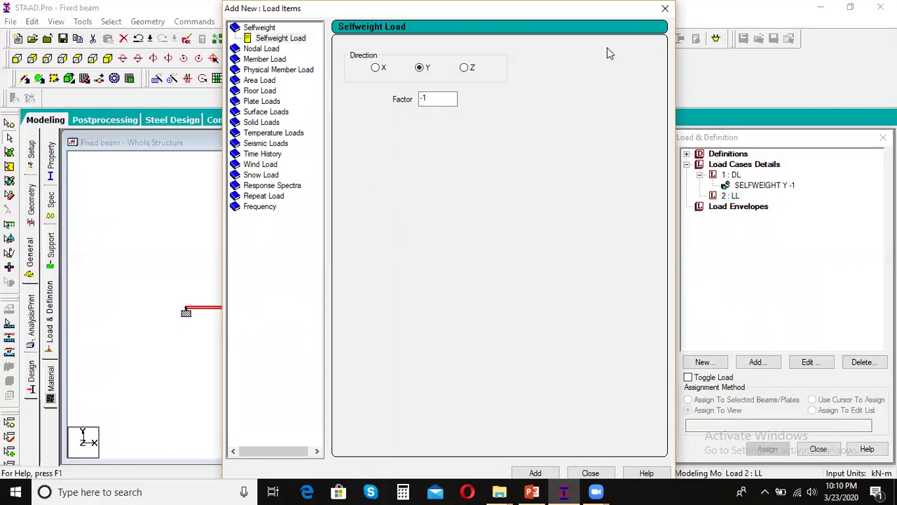
{"action": "left_click_drag", "start_coordinate": [329, 9], "coordinate": [286, 63]}
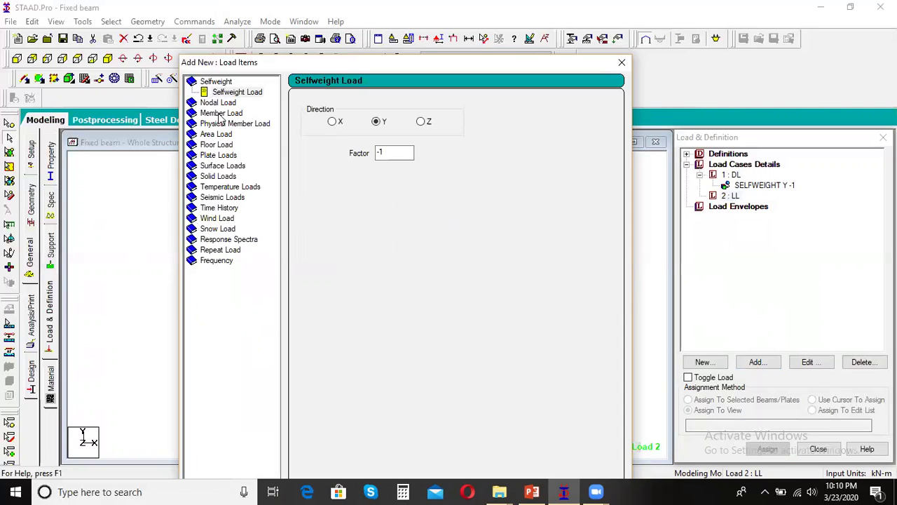
{"action": "left_click", "coordinate": [221, 113]}
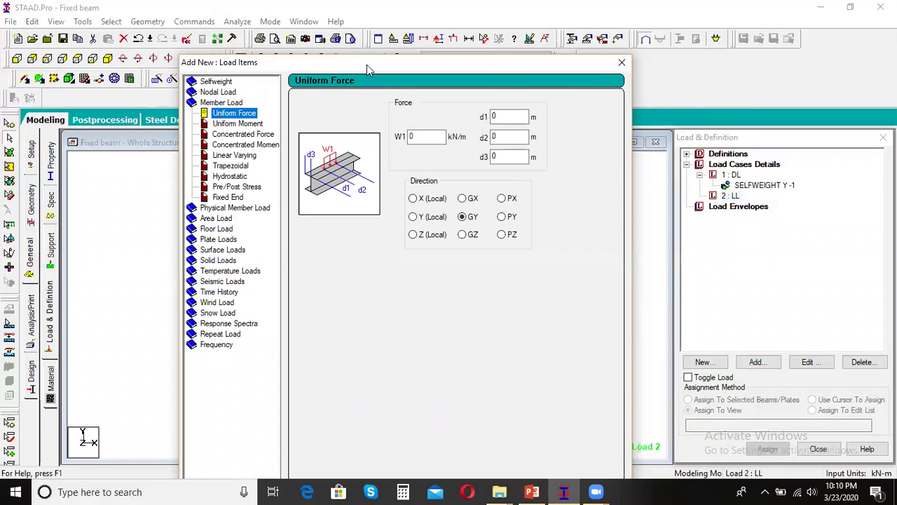
{"action": "left_click_drag", "start_coordinate": [367, 64], "coordinate": [697, 56]}
{"action": "left_click", "coordinate": [246, 346]}
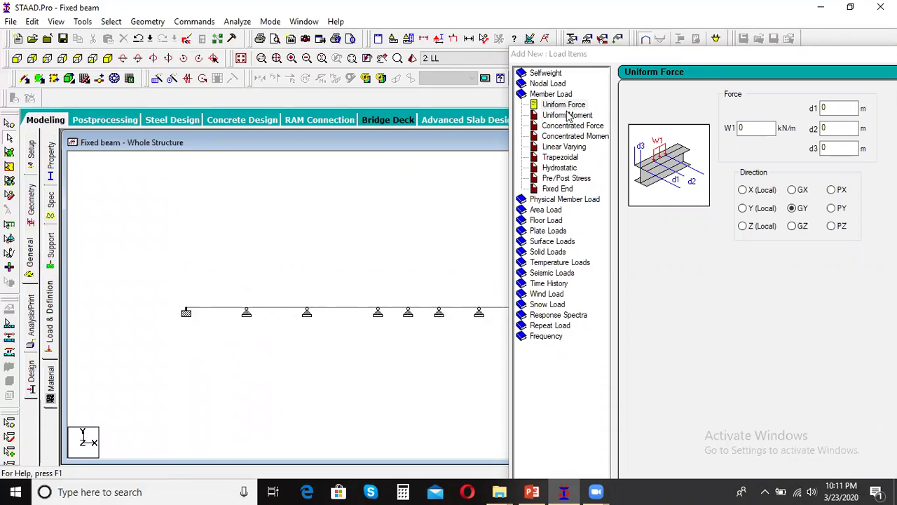
{"action": "left_click_drag", "start_coordinate": [661, 54], "coordinate": [610, 37]}
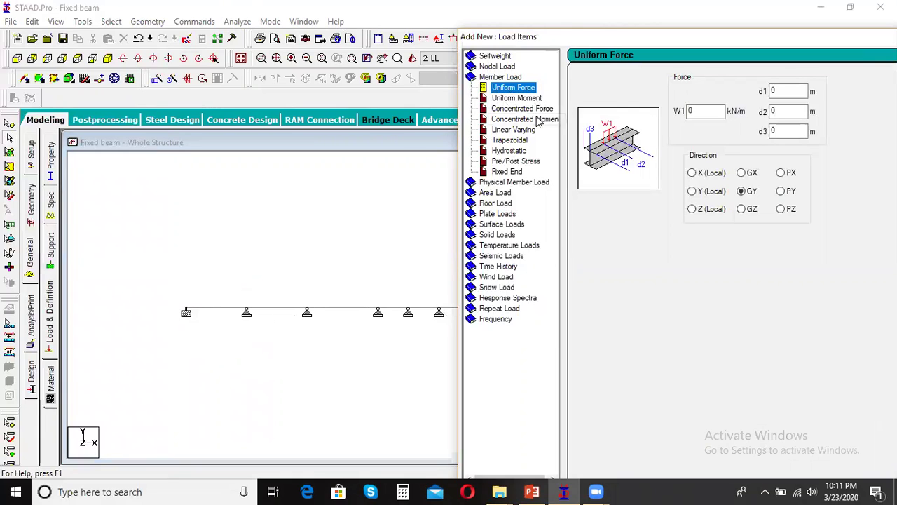
Examine the concentrated force, concentrated moment, linear varying and trapezoidal member load options, and consult the Problem 1 diagram in PowerPoint.
{"action": "left_click", "coordinate": [540, 110]}
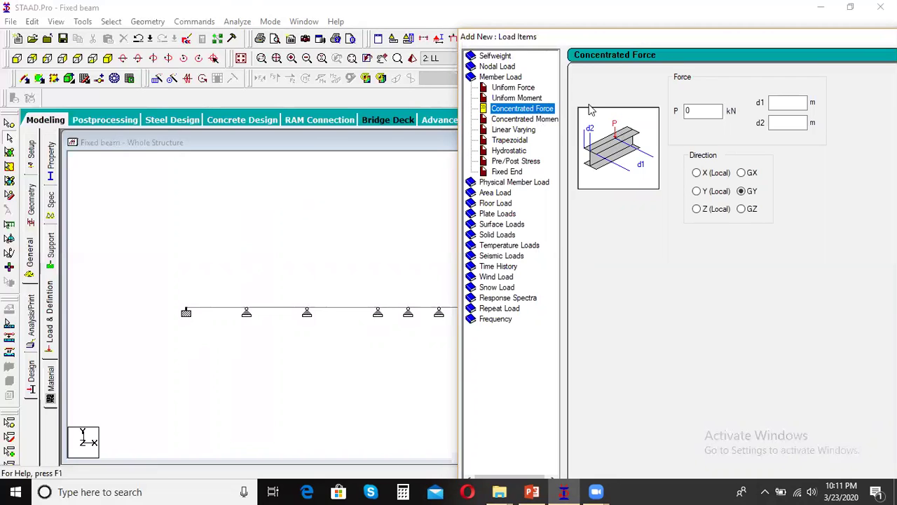
{"action": "left_click", "coordinate": [526, 121]}
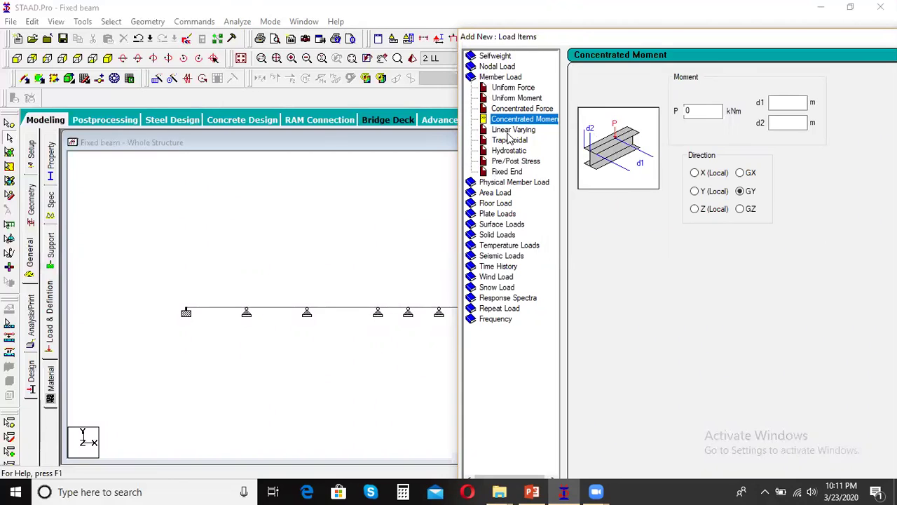
{"action": "left_click", "coordinate": [510, 132]}
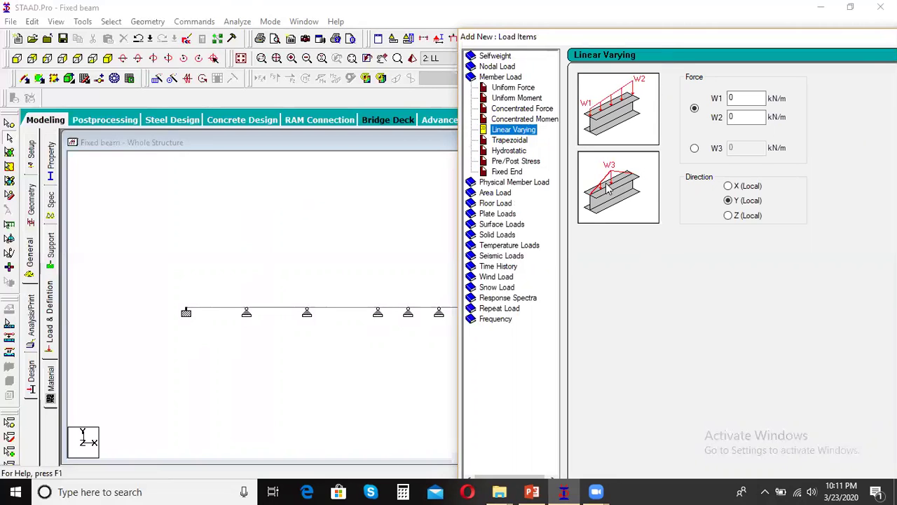
{"action": "left_click", "coordinate": [517, 141]}
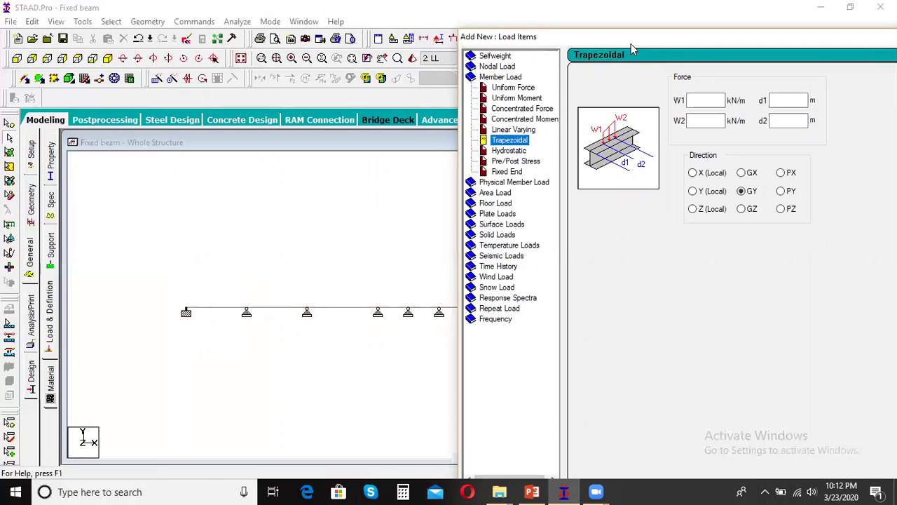
{"action": "left_click_drag", "start_coordinate": [627, 39], "coordinate": [288, 35]}
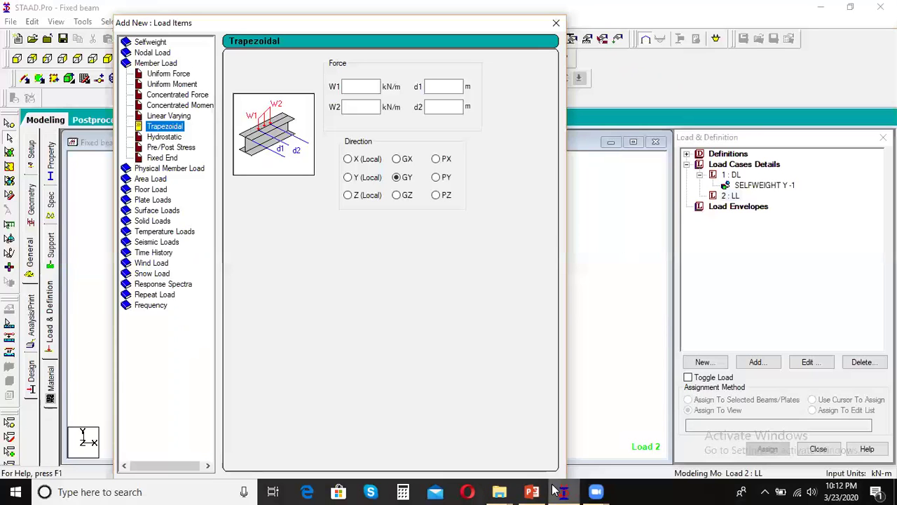
{"action": "left_click", "coordinate": [532, 491]}
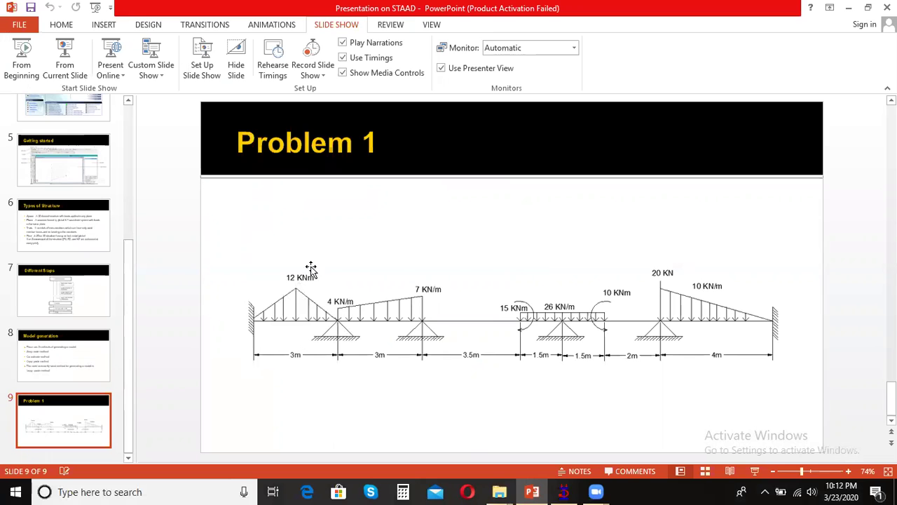
Return to STAAD.Pro and add a triangular Linear Varying member load with W3 of -12 kN/m in local Y to the LL case, checking the PowerPoint diagram.
{"action": "left_click", "coordinate": [572, 490]}
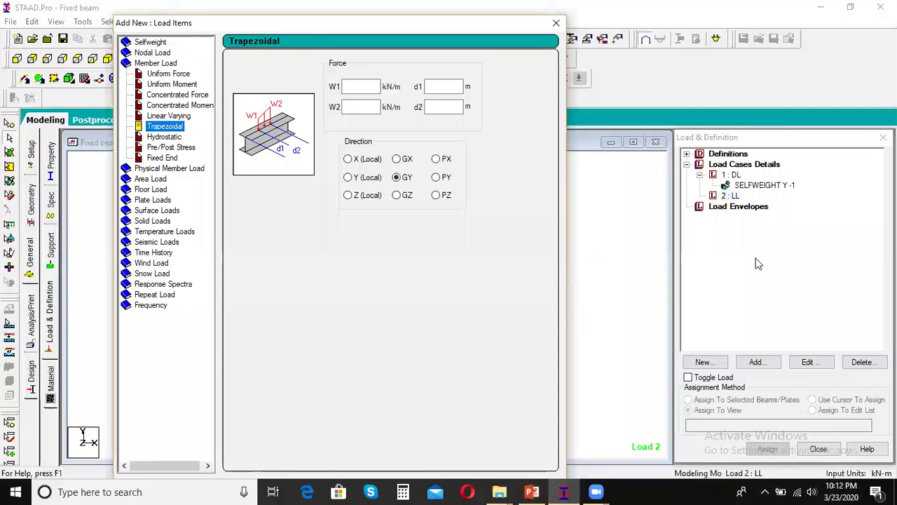
{"action": "left_click", "coordinate": [168, 116]}
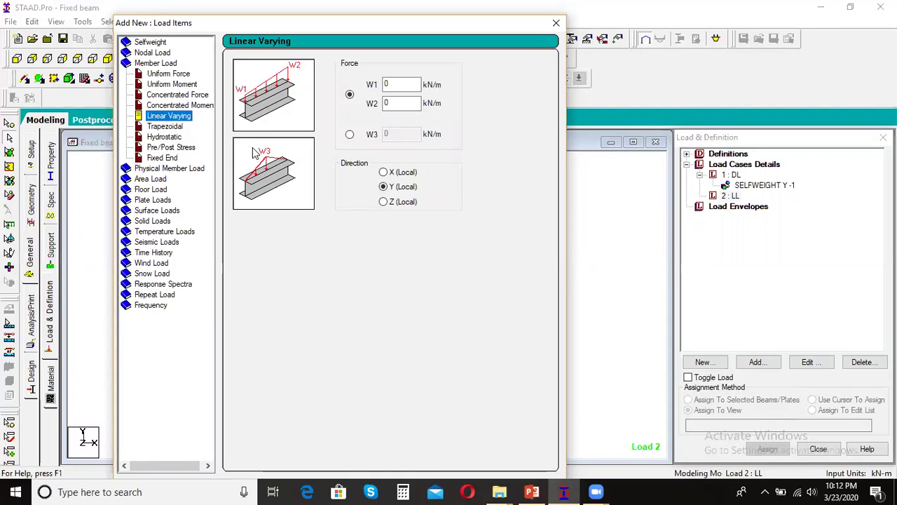
{"action": "left_click", "coordinate": [350, 134]}
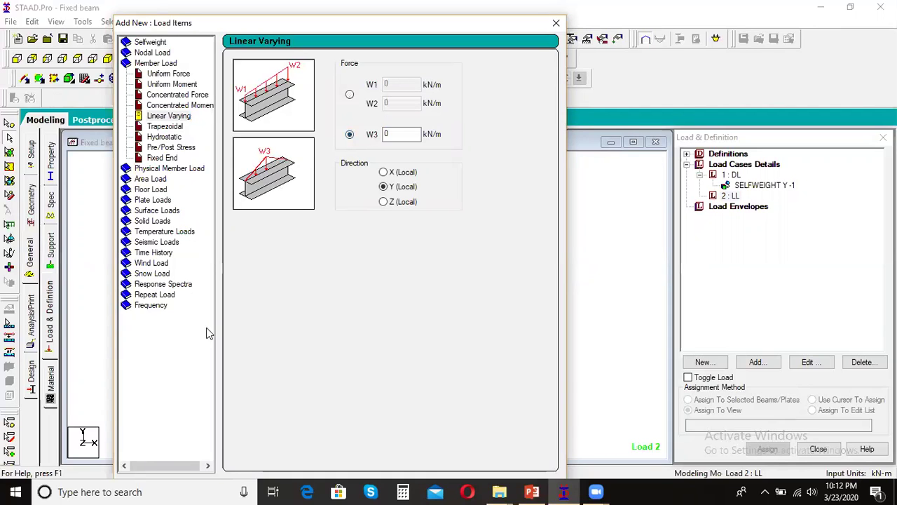
{"action": "left_click_drag", "start_coordinate": [399, 135], "coordinate": [379, 135]}
{"action": "left_click", "coordinate": [532, 492]}
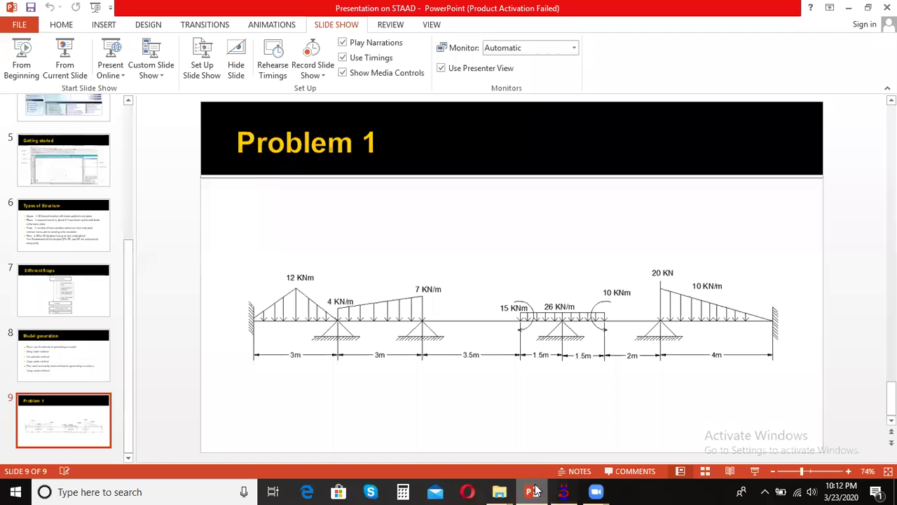
{"action": "left_click", "coordinate": [845, 6]}
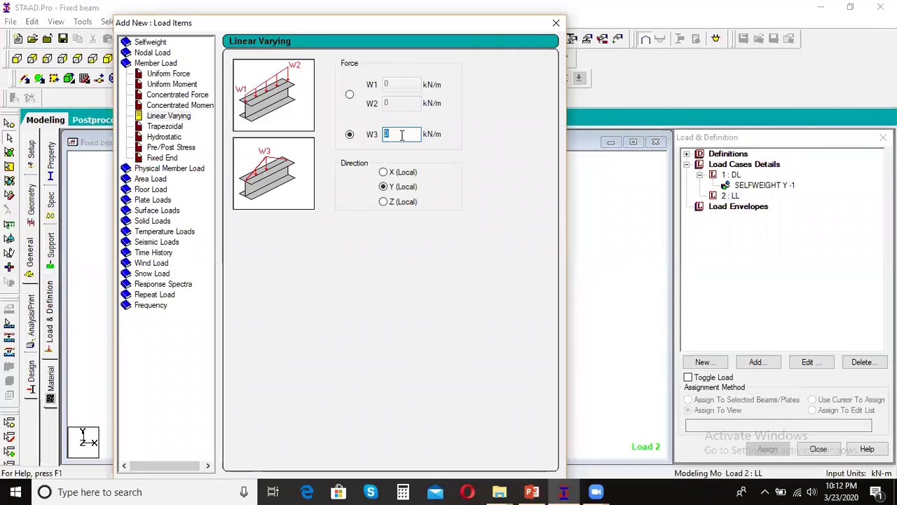
{"action": "type", "text": "-12"}
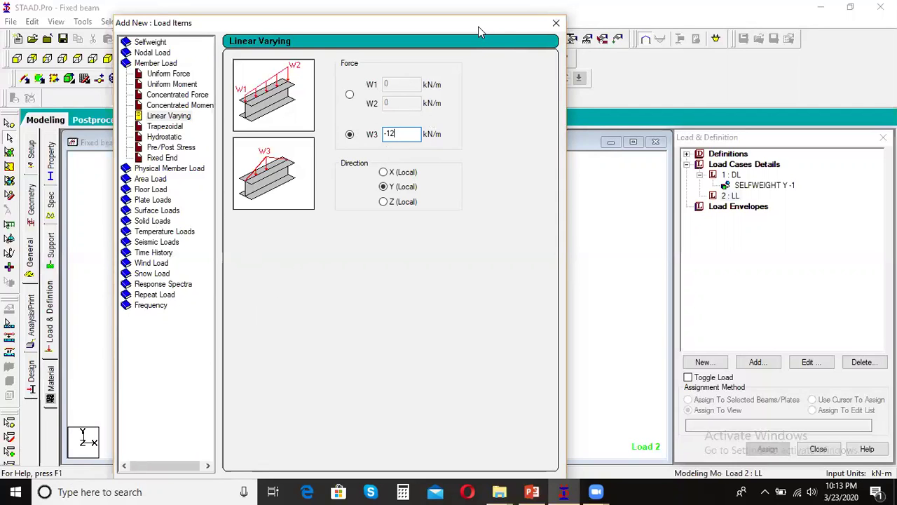
{"action": "left_click_drag", "start_coordinate": [479, 27], "coordinate": [434, 13]}
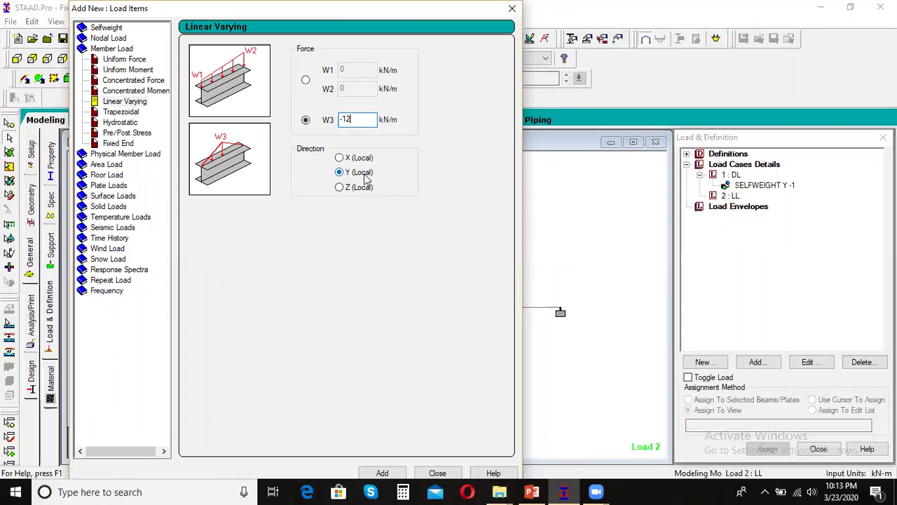
{"action": "left_click", "coordinate": [382, 473]}
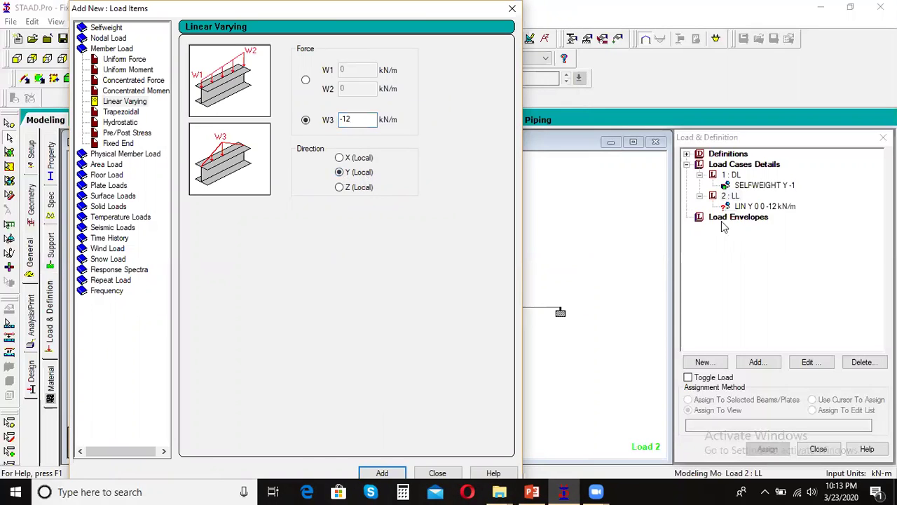
Check the PowerPoint diagram and add a Linear Varying member load with W1 -4 and W2 -7 kN/m in local Y to the LL case.
{"action": "left_click", "coordinate": [532, 492]}
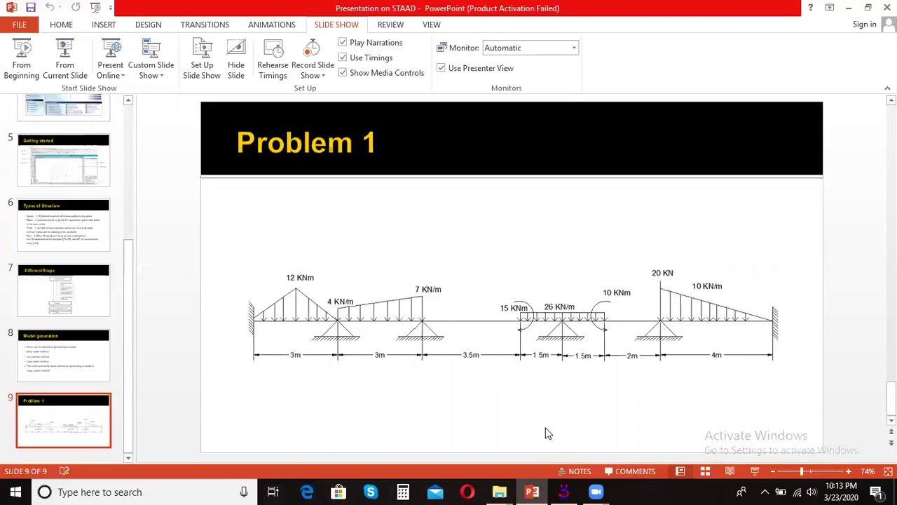
{"action": "left_click", "coordinate": [564, 491]}
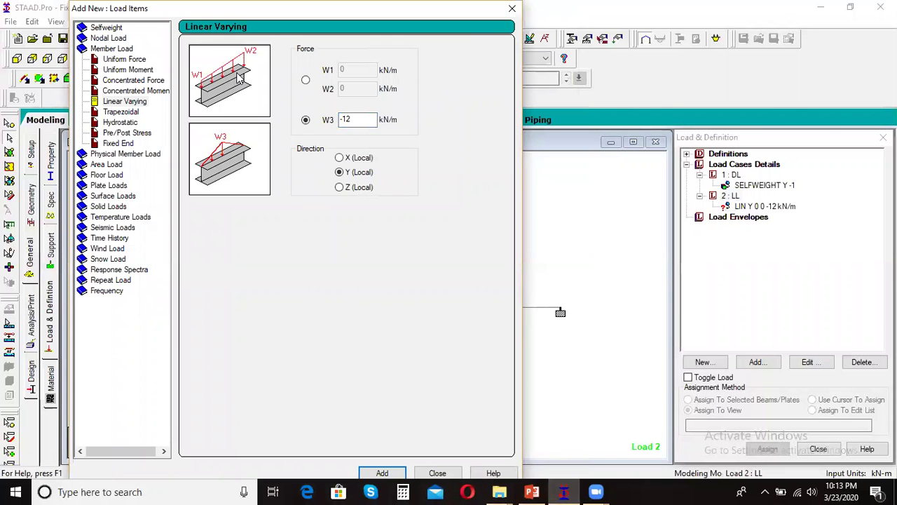
{"action": "left_click", "coordinate": [307, 80]}
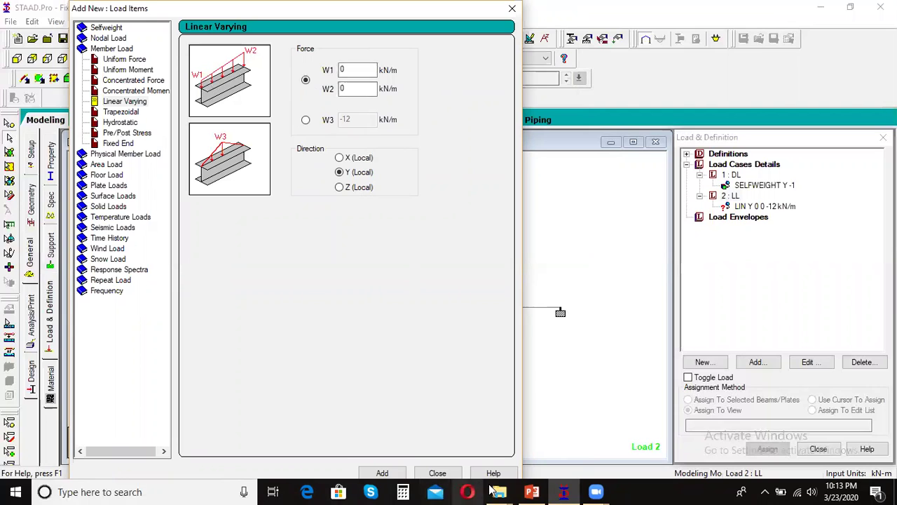
{"action": "left_click", "coordinate": [528, 492]}
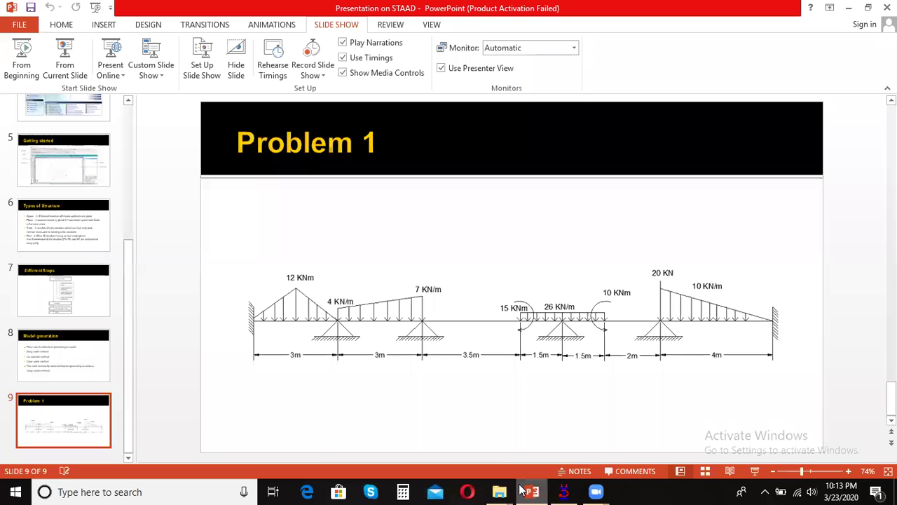
{"action": "mouse_move", "coordinate": [563, 492]}
{"action": "left_click", "coordinate": [421, 421]}
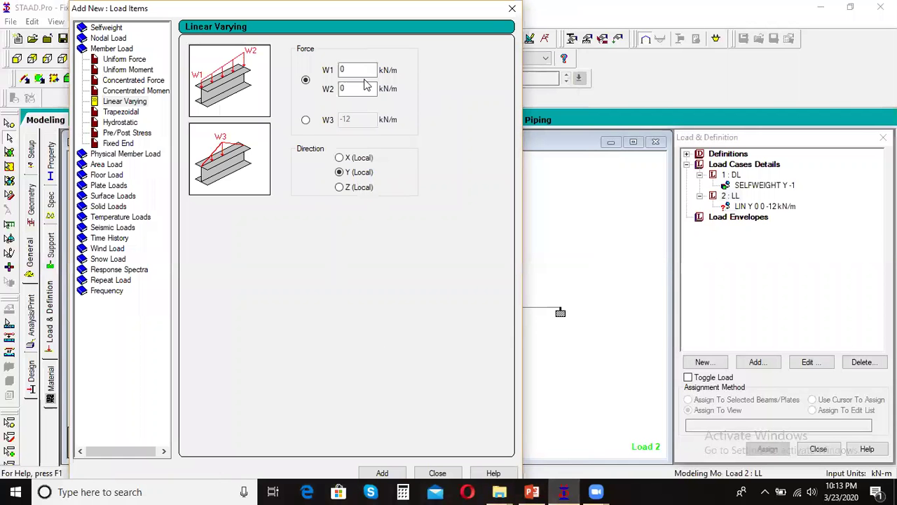
{"action": "left_click_drag", "start_coordinate": [361, 71], "coordinate": [261, 65]}
{"action": "key", "text": "Tab"}
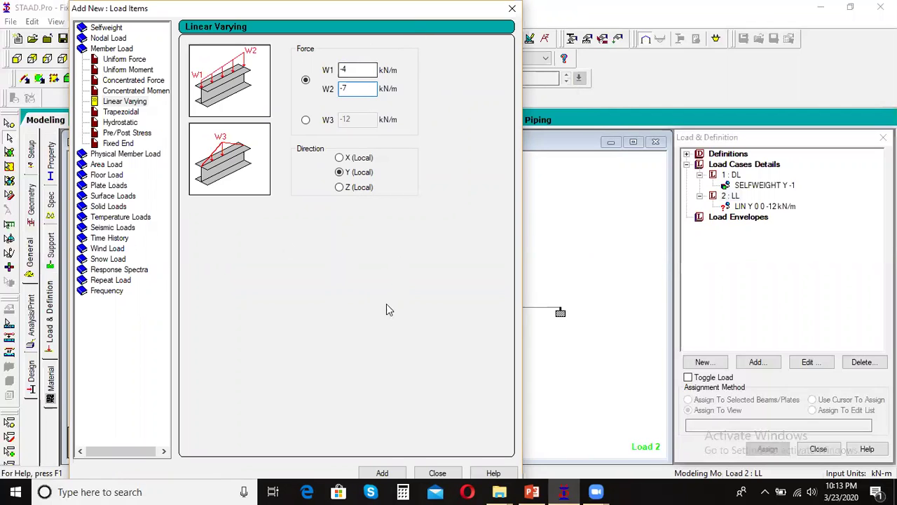
{"action": "left_click", "coordinate": [384, 473]}
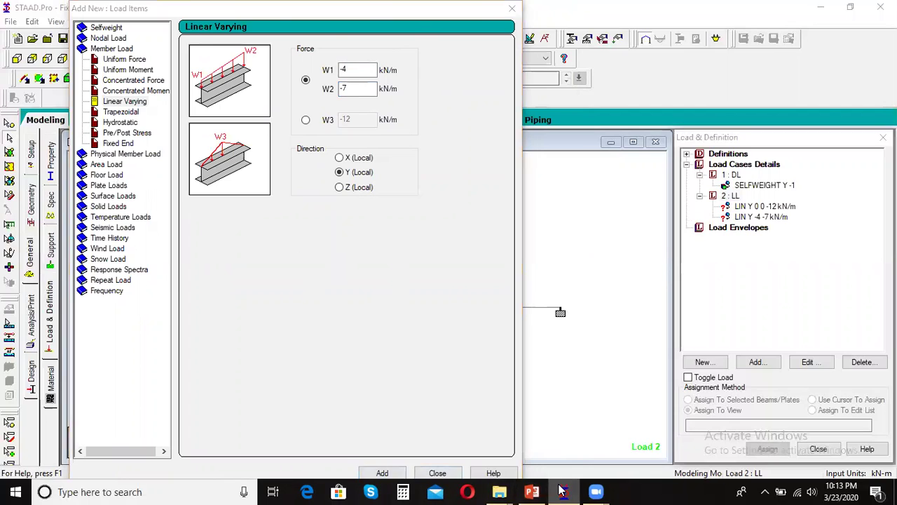
Consult the PowerPoint diagram, set the Uniform Force member load's W1 to -26 kN/m, and save the modified structure.
{"action": "left_click", "coordinate": [533, 492]}
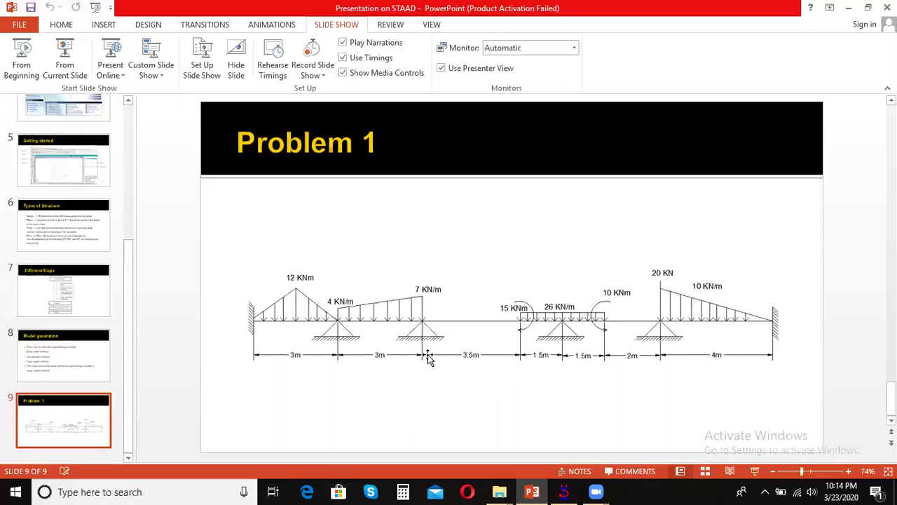
{"action": "left_click", "coordinate": [563, 492]}
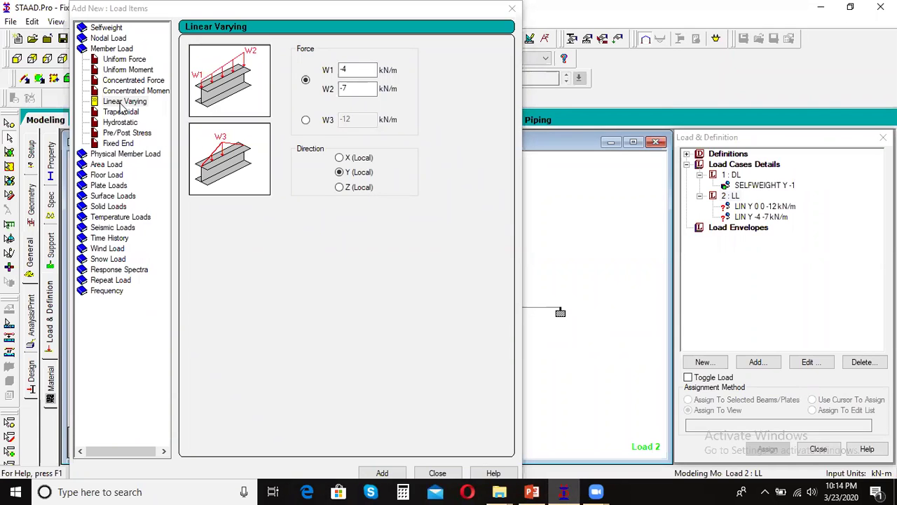
{"action": "left_click", "coordinate": [126, 59]}
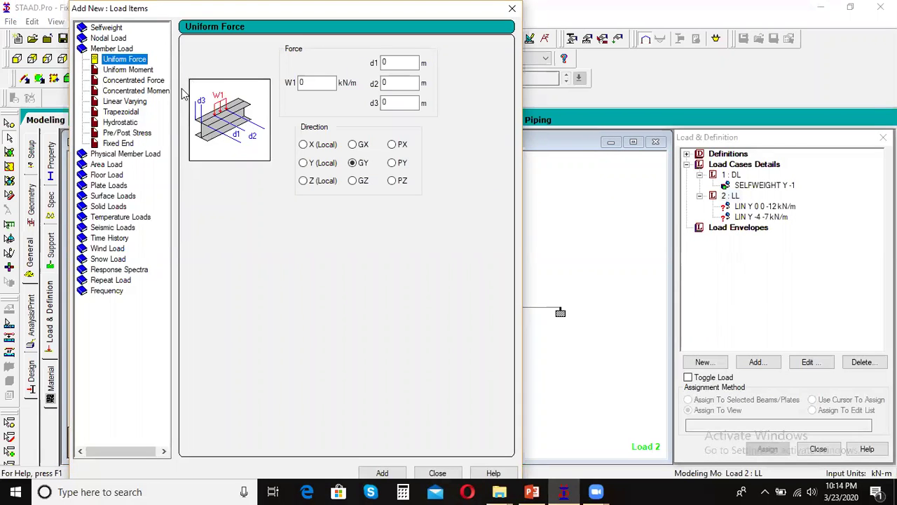
{"action": "left_click", "coordinate": [533, 492]}
{"action": "left_click", "coordinate": [563, 491]}
{"action": "double_click", "coordinate": [311, 82]}
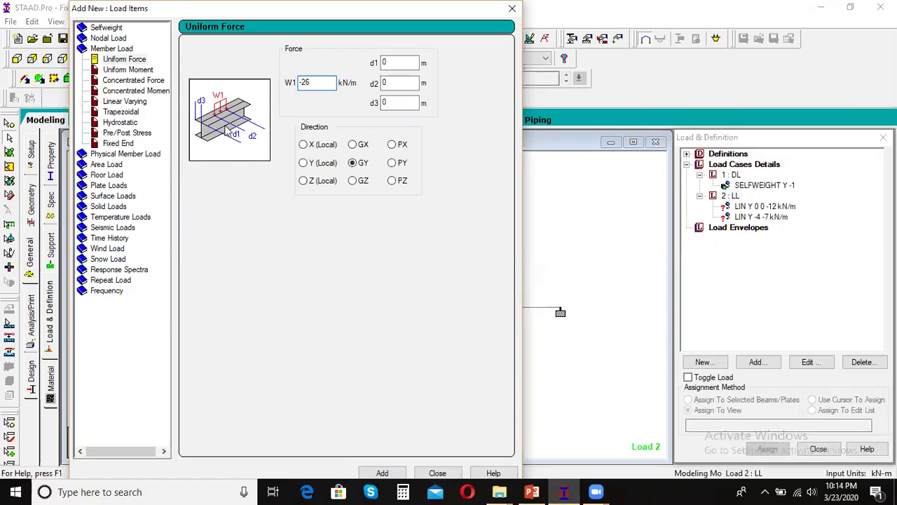
{"action": "left_click", "coordinate": [293, 276]}
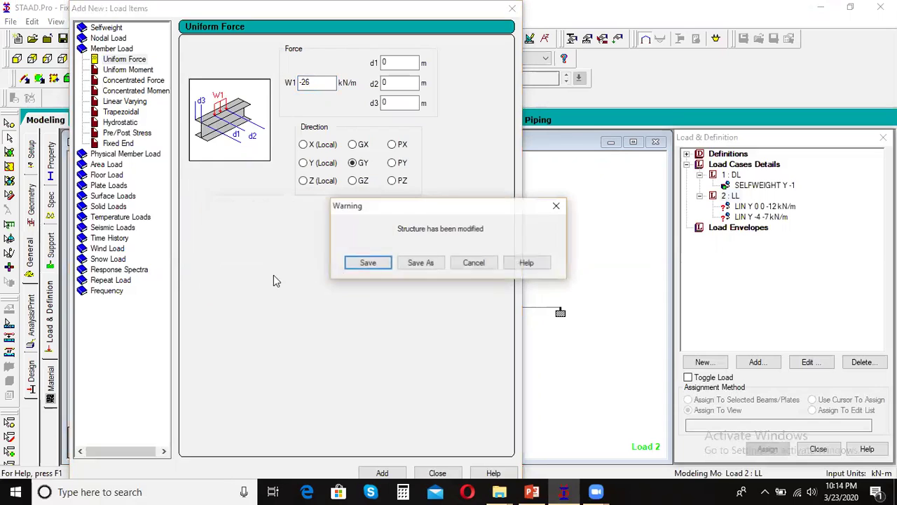
{"action": "left_click", "coordinate": [369, 262]}
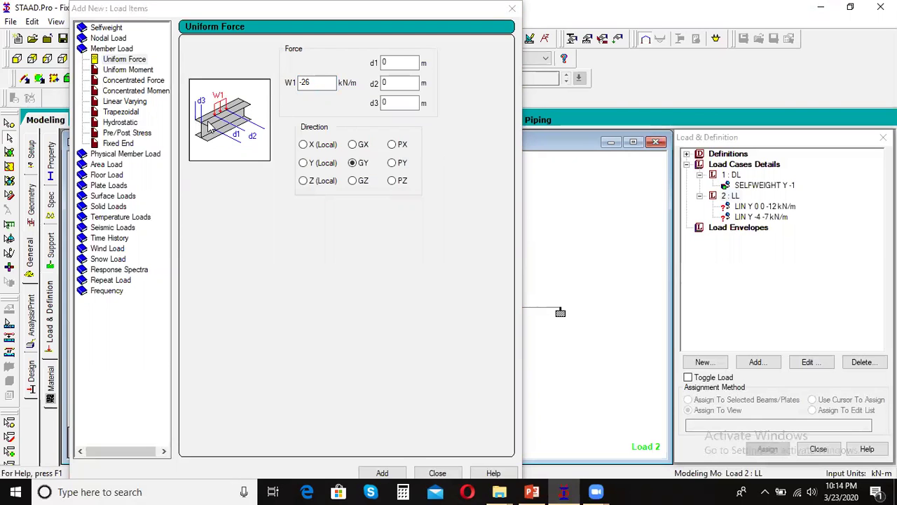
Set the uniform force distances to d1 3.5 m and d2 1.5 m per the PowerPoint diagram, and add the GY load to the LL case.
{"action": "left_click", "coordinate": [533, 491]}
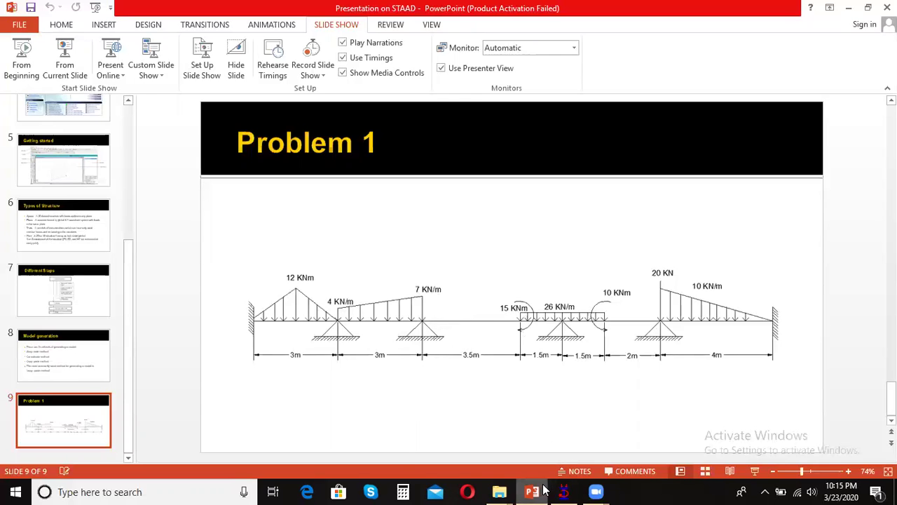
{"action": "left_click", "coordinate": [564, 491]}
{"action": "double_click", "coordinate": [403, 62]}
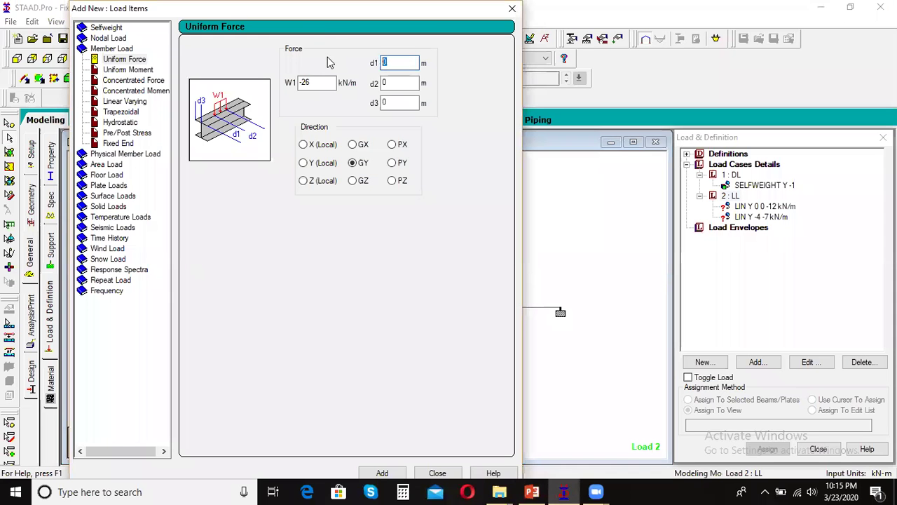
{"action": "type", "text": "3.5"}
{"action": "left_click", "coordinate": [532, 492]}
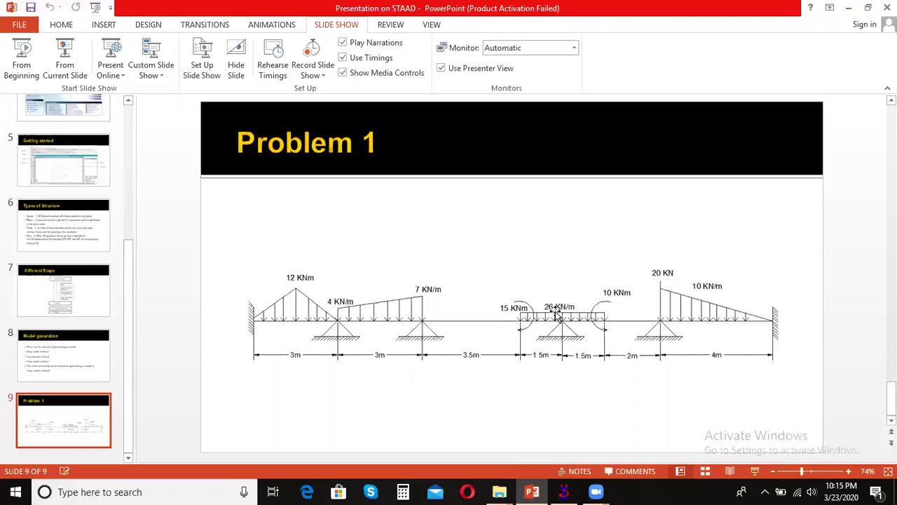
{"action": "left_click", "coordinate": [565, 490]}
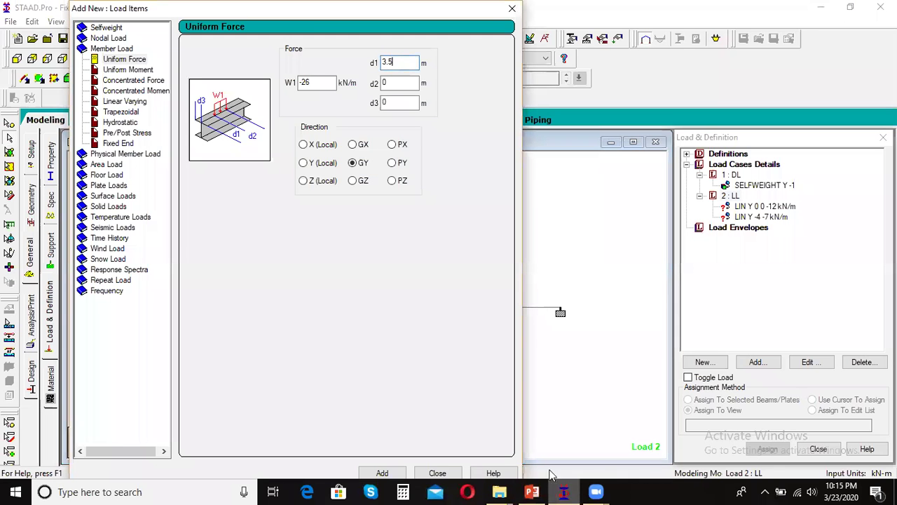
{"action": "double_click", "coordinate": [409, 84]}
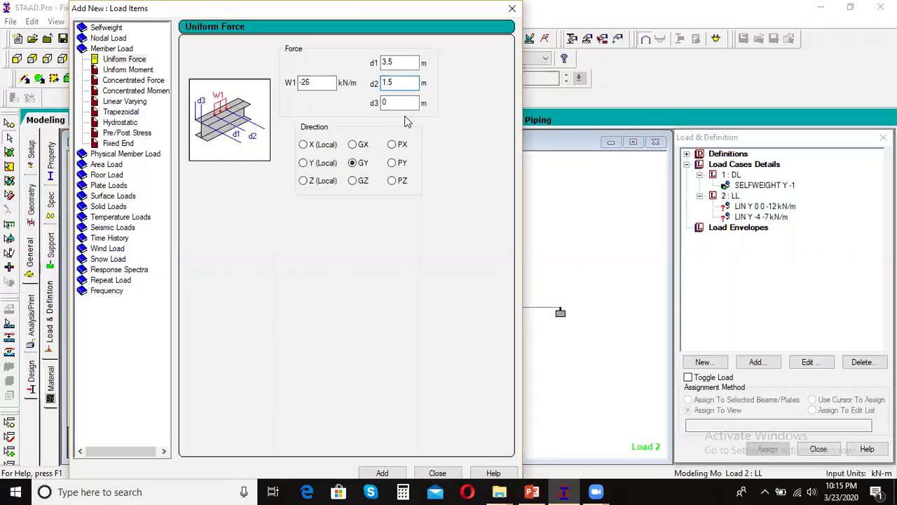
{"action": "left_click", "coordinate": [385, 472]}
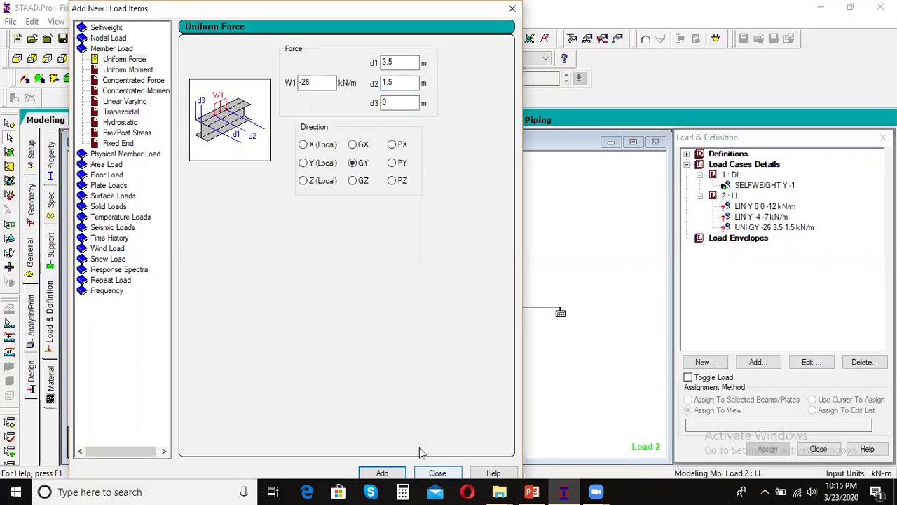
Recheck the PowerPoint diagram and add a second -26 kN/m GY uniform force with d1 0 and d2 1.5 m to the LL case.
{"action": "left_click", "coordinate": [534, 492]}
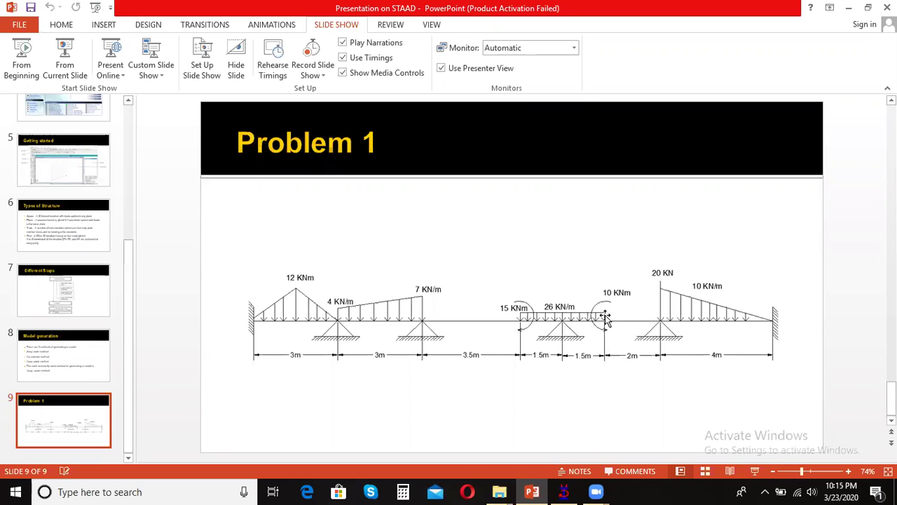
{"action": "left_click", "coordinate": [564, 491]}
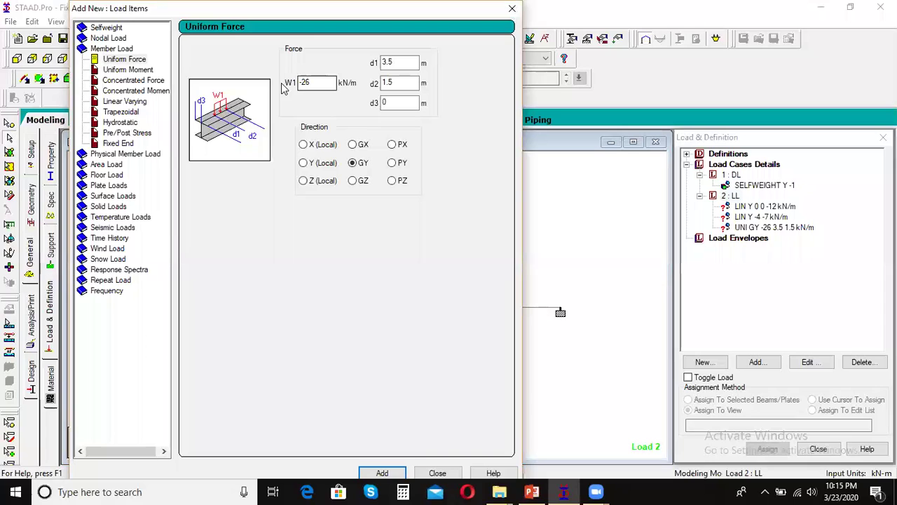
{"action": "double_click", "coordinate": [388, 62]}
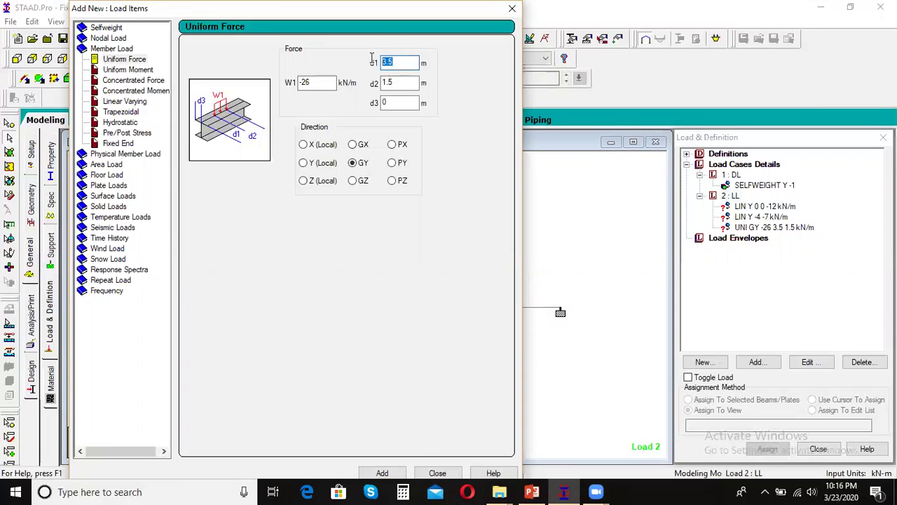
{"action": "type", "text": "0"}
{"action": "left_click", "coordinate": [532, 491]}
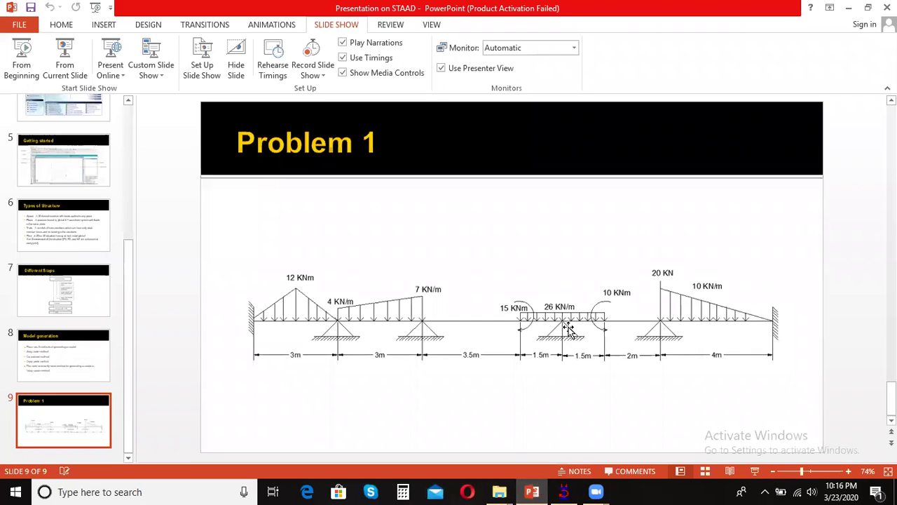
{"action": "left_click", "coordinate": [565, 491]}
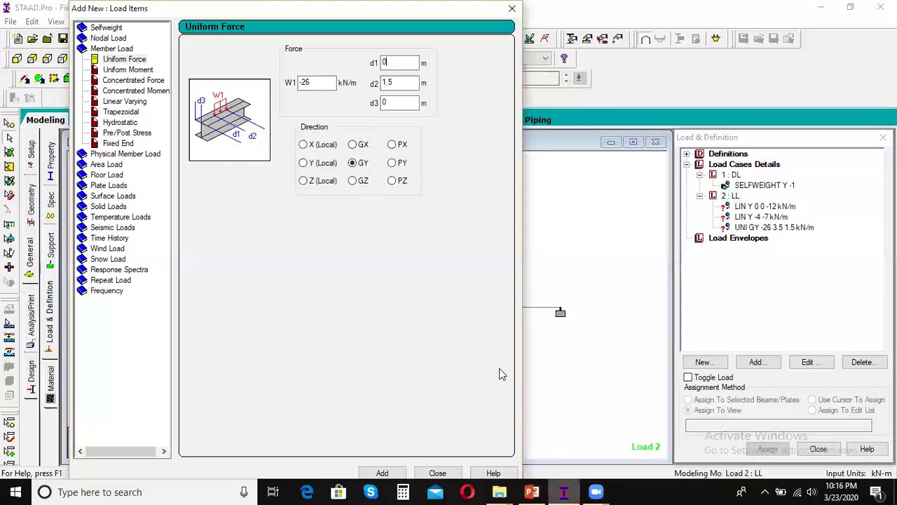
{"action": "left_click", "coordinate": [399, 83]}
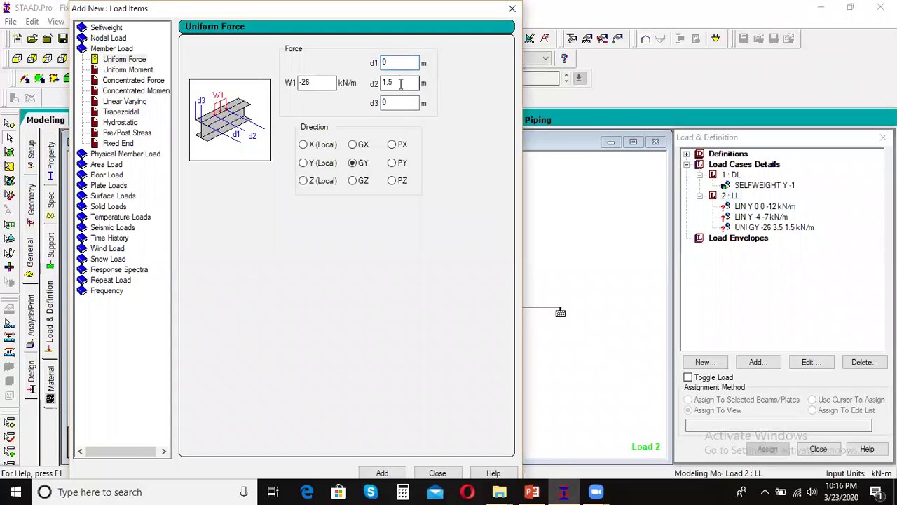
{"action": "left_click", "coordinate": [400, 103]}
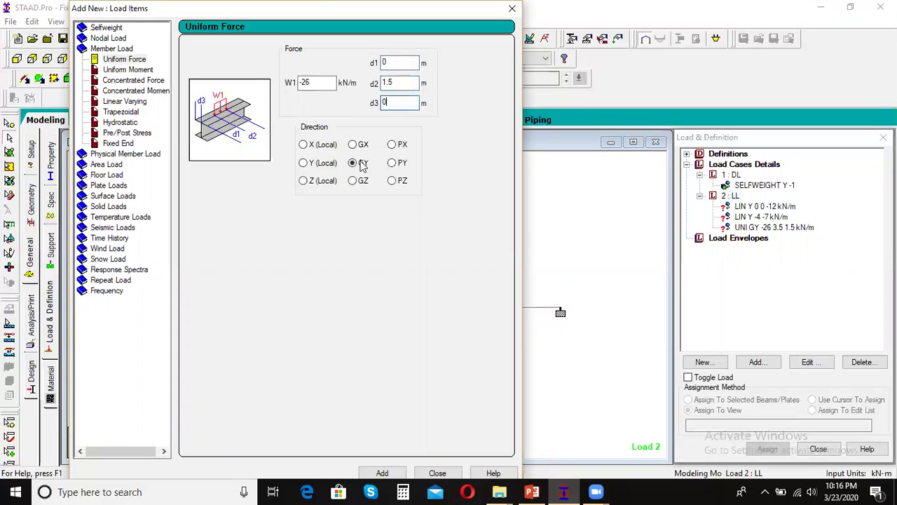
{"action": "left_click", "coordinate": [382, 472]}
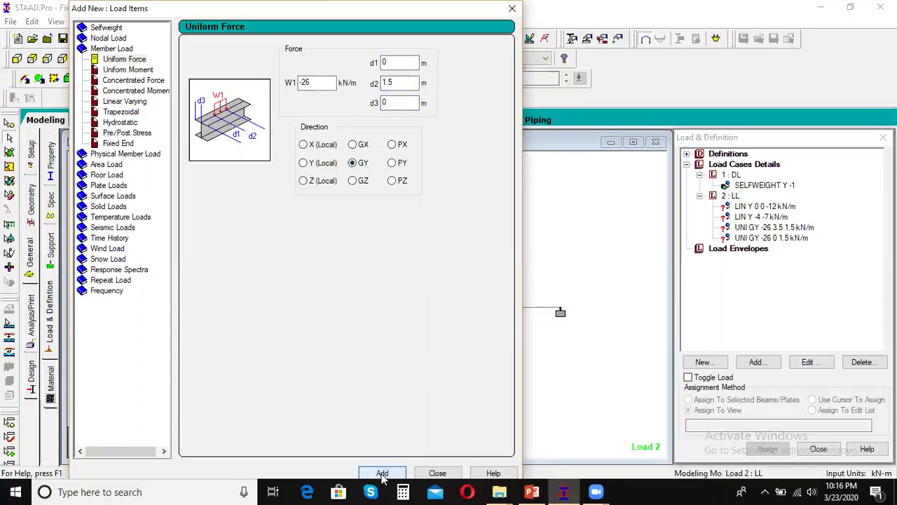
Consult the PowerPoint diagram and add a Concentrated Force of -20 kN in GY with d1 0 and d2 0 to the LL case.
{"action": "mouse_move", "coordinate": [567, 490]}
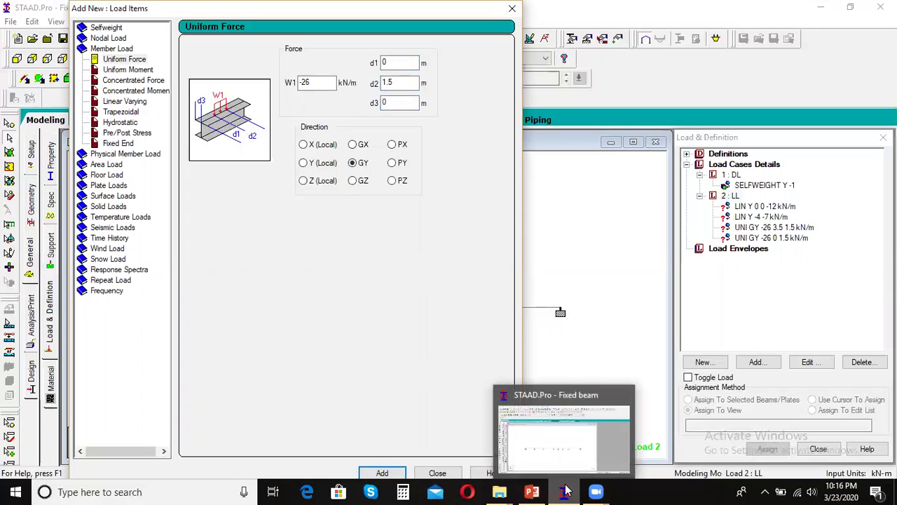
{"action": "left_click", "coordinate": [532, 491]}
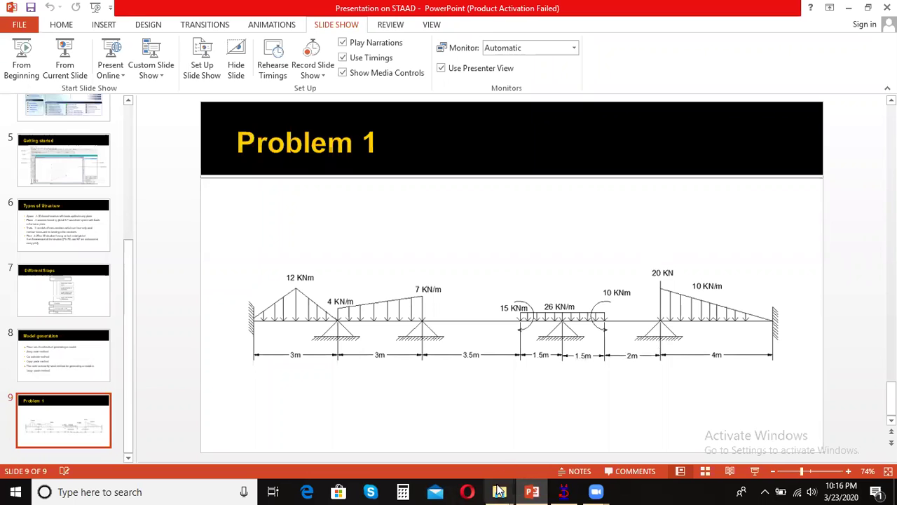
{"action": "left_click", "coordinate": [567, 492]}
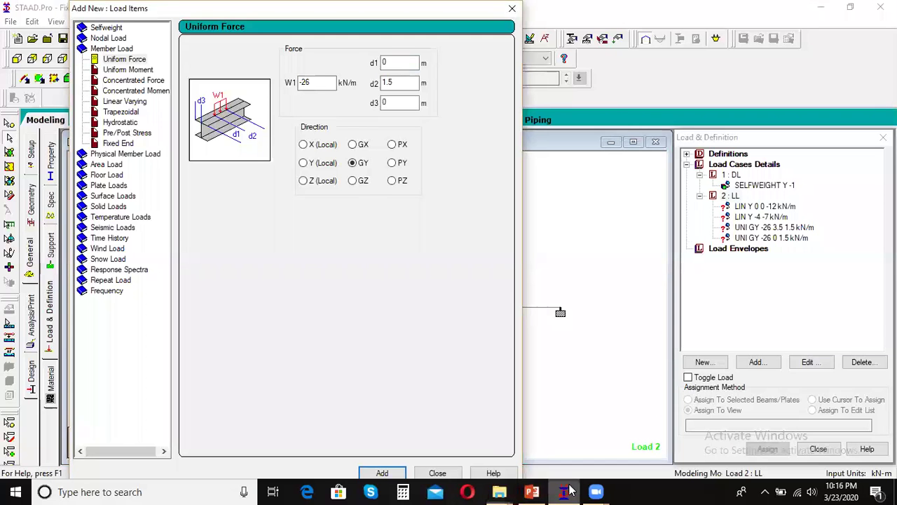
{"action": "left_click", "coordinate": [140, 81]}
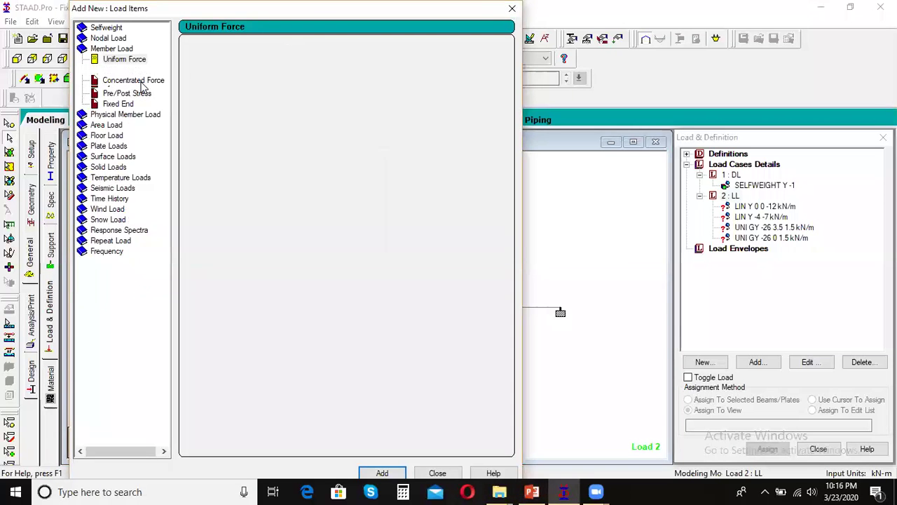
{"action": "left_click_drag", "start_coordinate": [307, 83], "coordinate": [270, 87]}
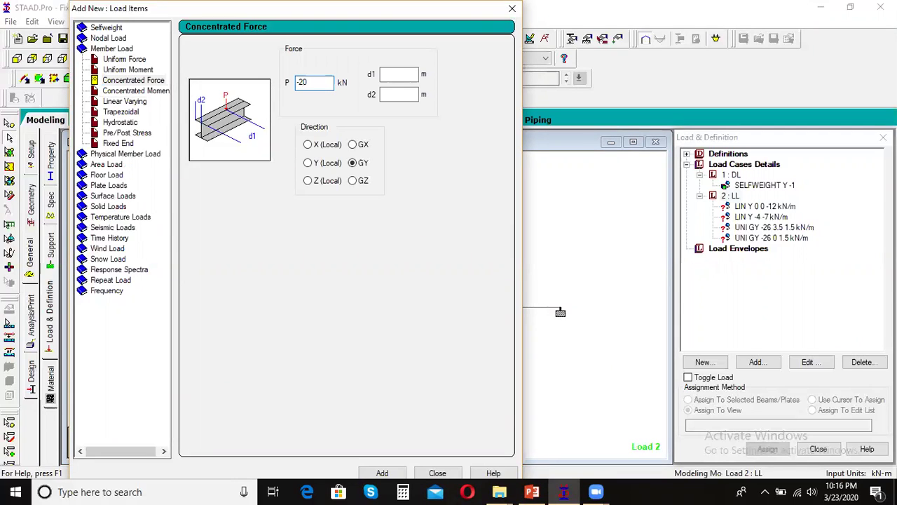
{"action": "left_click", "coordinate": [399, 79]}
{"action": "type", "text": "0"}
{"action": "left_click", "coordinate": [388, 93]}
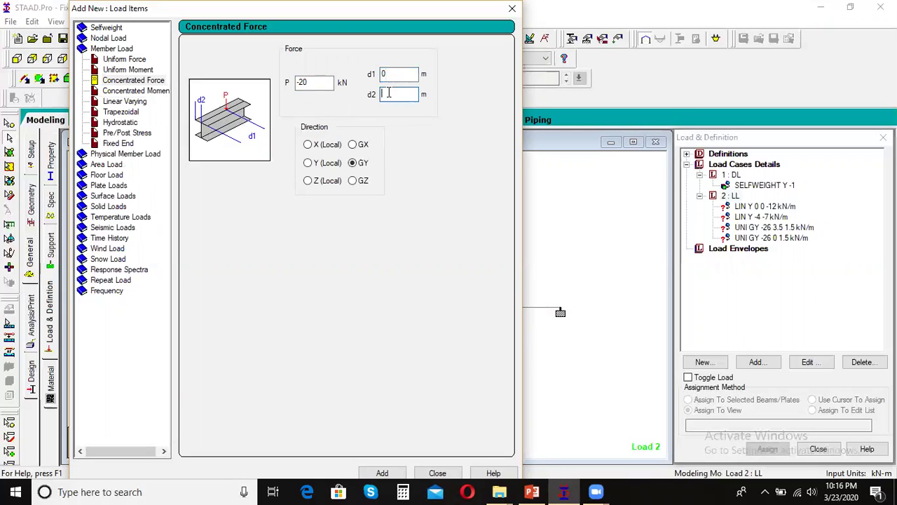
{"action": "left_click", "coordinate": [383, 472]}
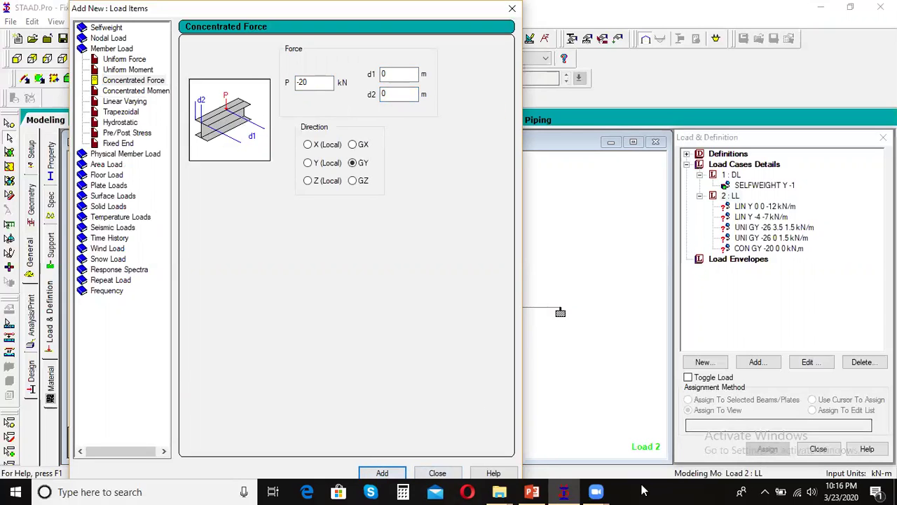
Recheck the PowerPoint diagram and add a Linear Varying member load with W1 -10 and W2 0 kN/m in local Y to the LL case.
{"action": "mouse_move", "coordinate": [544, 489]}
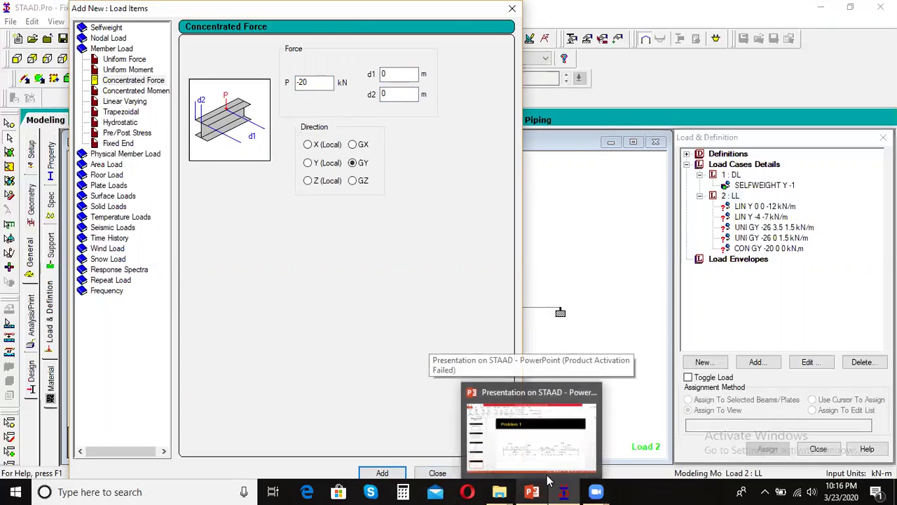
{"action": "left_click", "coordinate": [551, 469]}
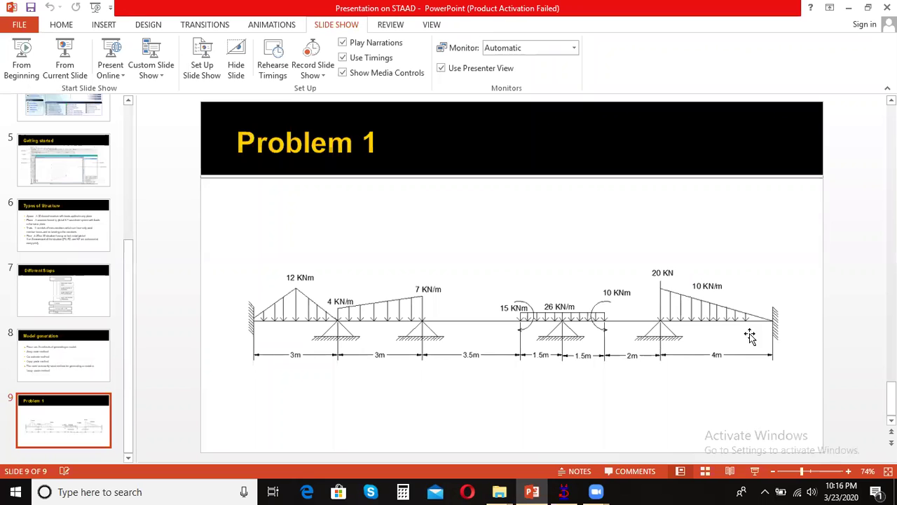
{"action": "left_click", "coordinate": [563, 492]}
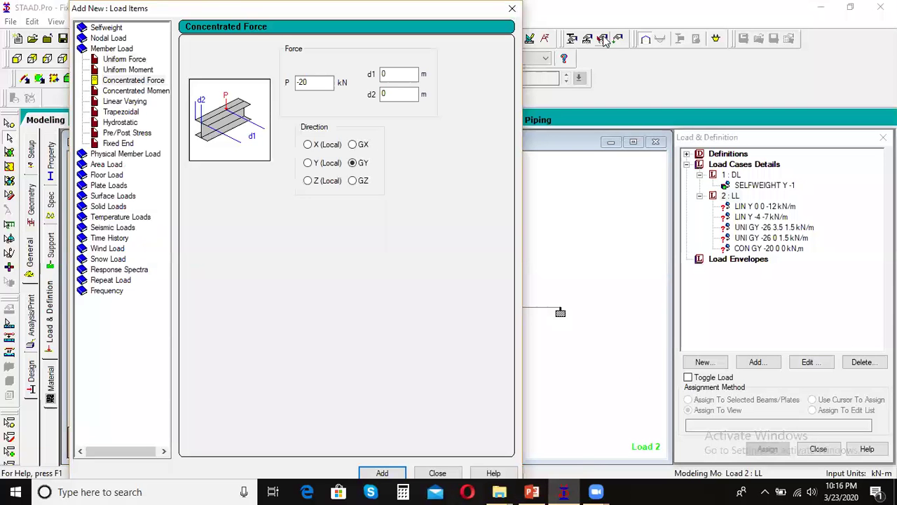
{"action": "left_click", "coordinate": [124, 114]}
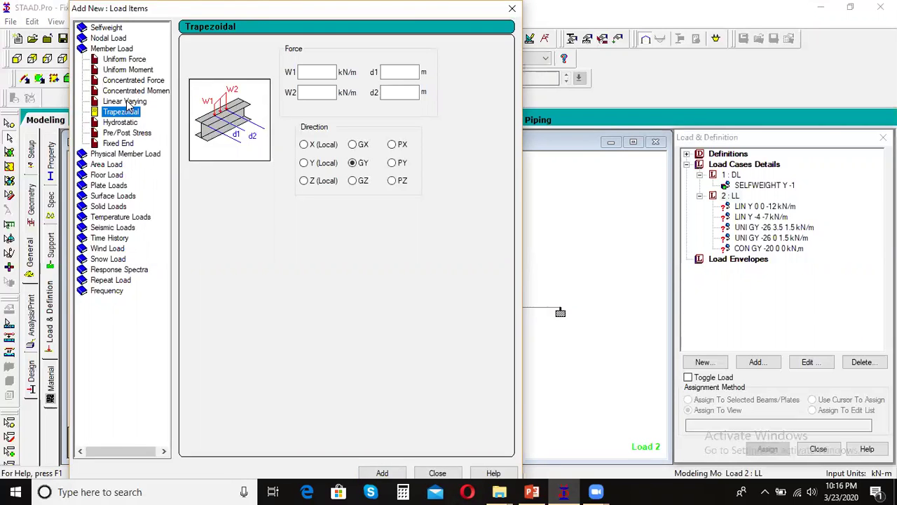
{"action": "left_click", "coordinate": [128, 103]}
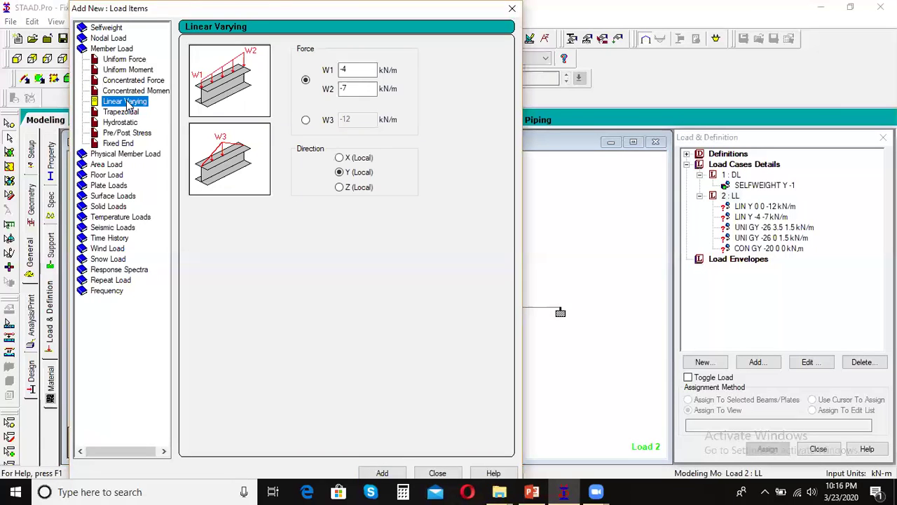
{"action": "double_click", "coordinate": [353, 74]}
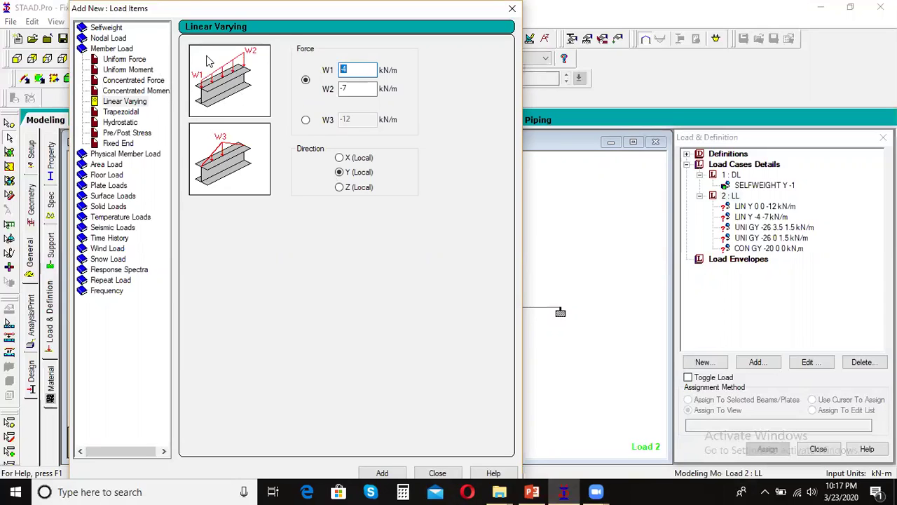
{"action": "type", "text": "-"}
{"action": "key", "text": "Tab"}
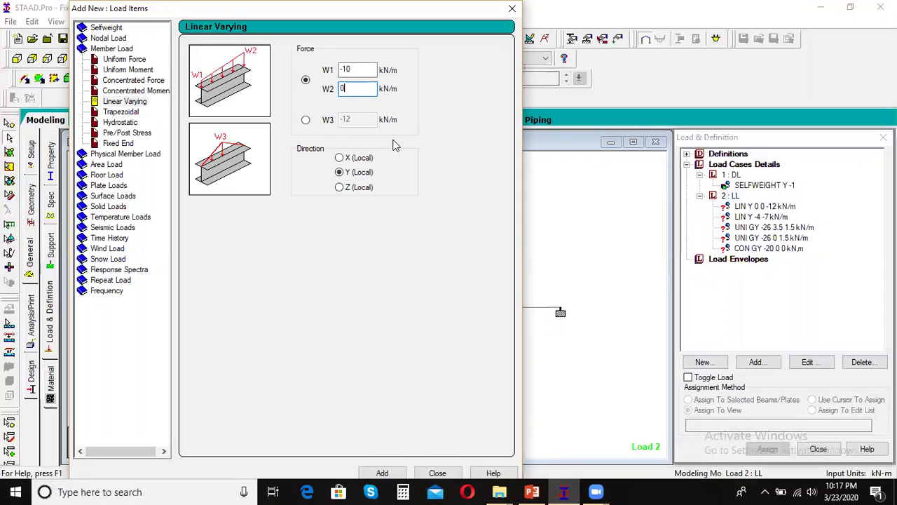
{"action": "left_click", "coordinate": [383, 472]}
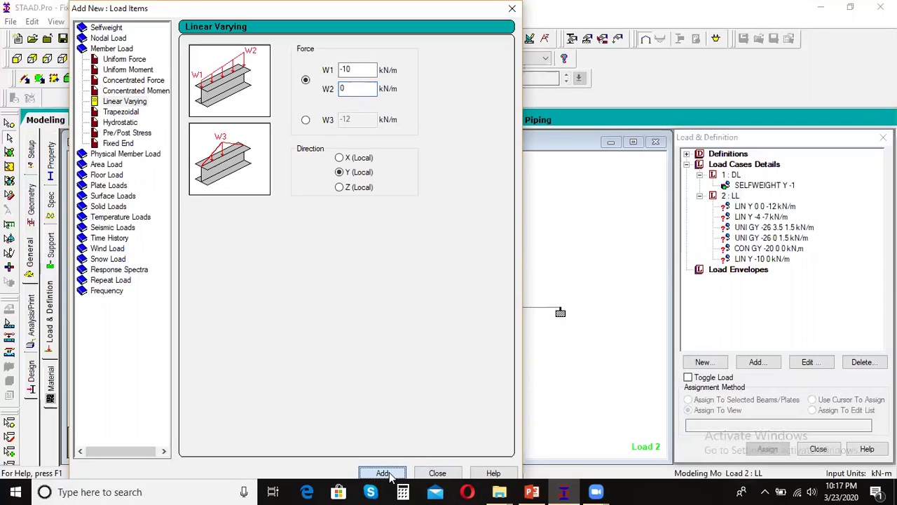
Check the moments in the PowerPoint diagram and set the Concentrated Moment member load's P to -15 kNm.
{"action": "left_click", "coordinate": [566, 491]}
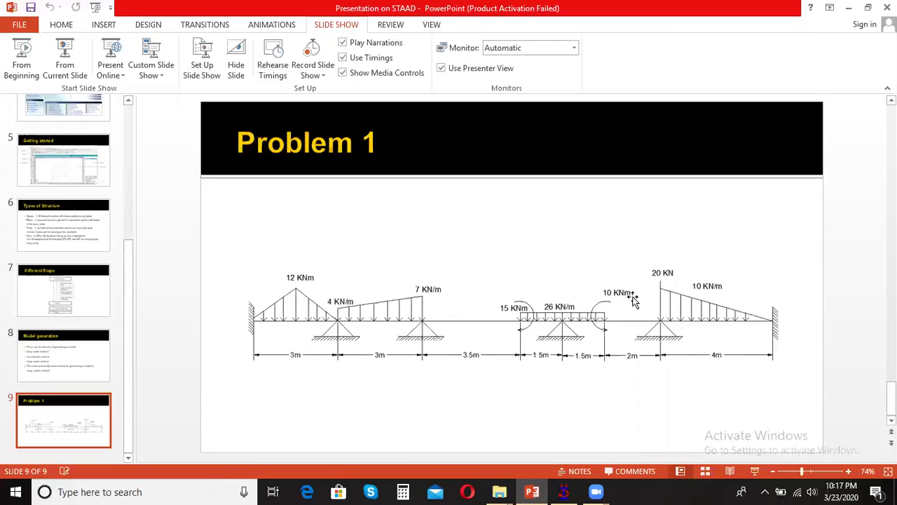
{"action": "left_click", "coordinate": [564, 492]}
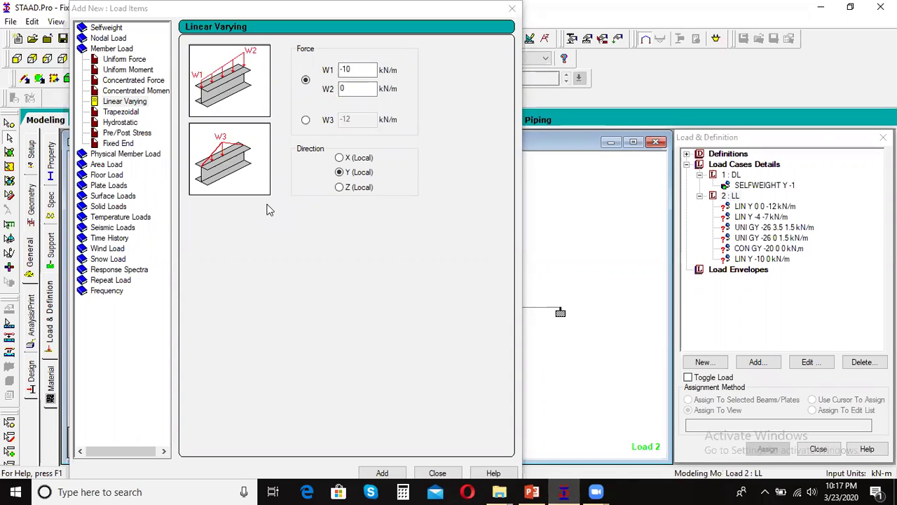
{"action": "left_click", "coordinate": [137, 91]}
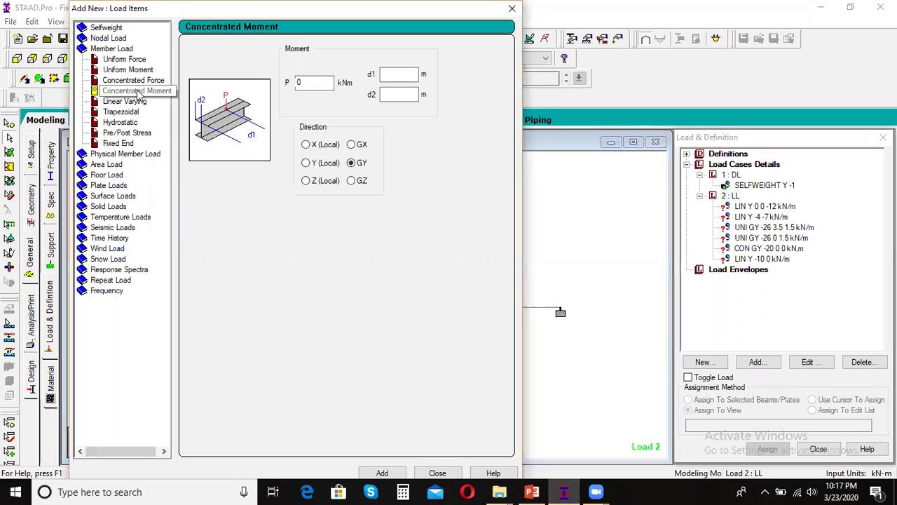
{"action": "double_click", "coordinate": [316, 85]}
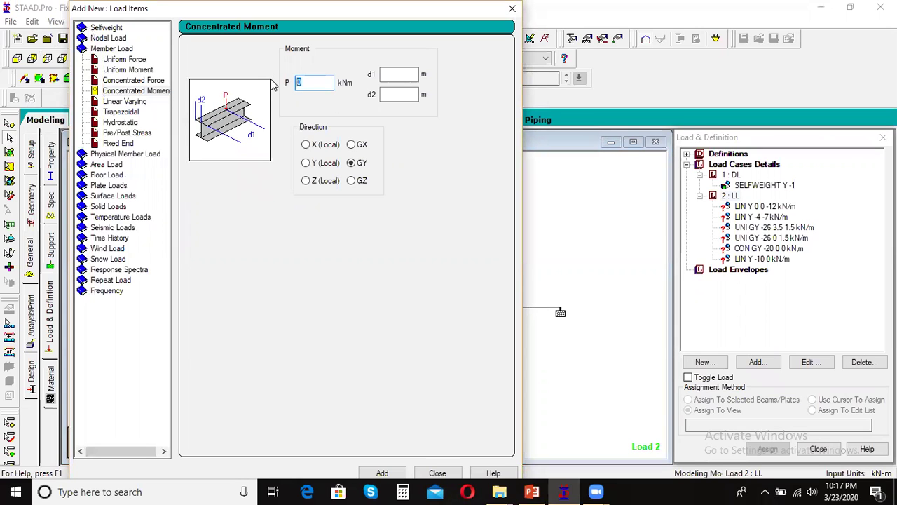
{"action": "left_click", "coordinate": [532, 492]}
{"action": "left_click", "coordinate": [563, 491]}
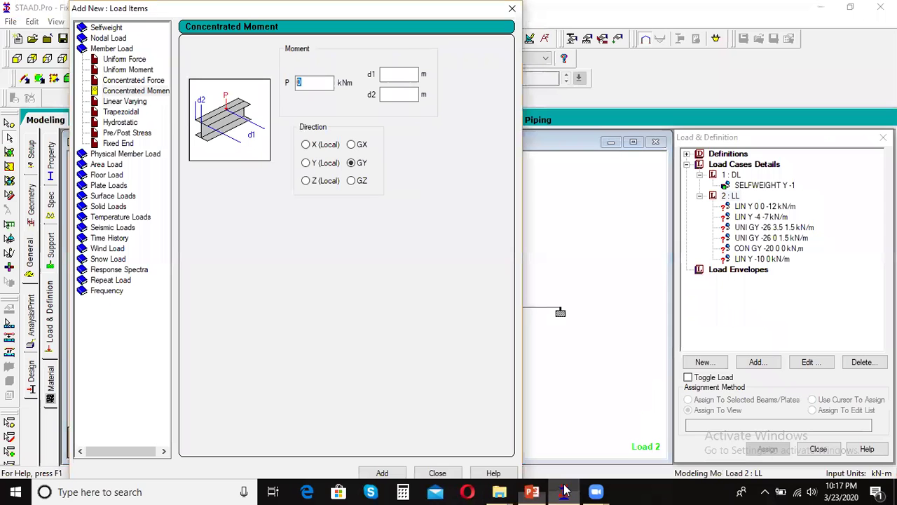
{"action": "type", "text": "-15"}
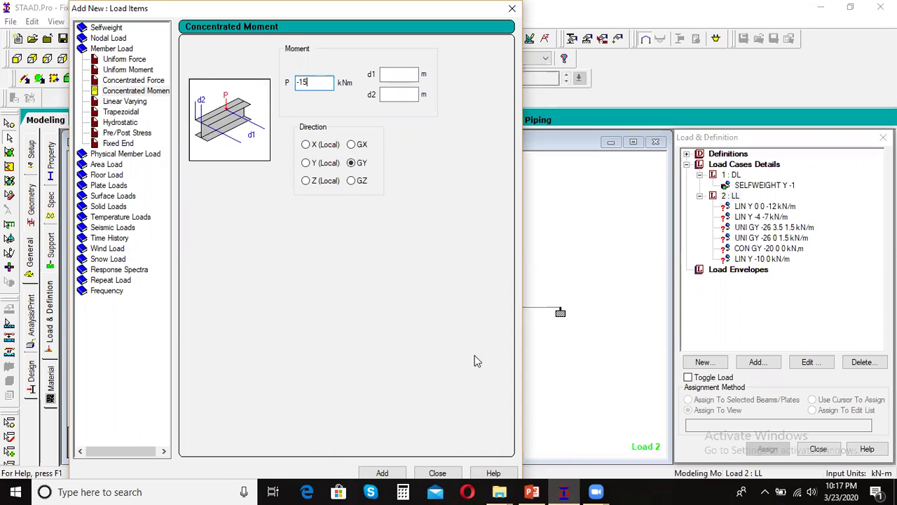
Set the moment's distances to d1 3.5 m and d2 0 per the PowerPoint diagram, and add it in the GZ direction to the LL case.
{"action": "left_click", "coordinate": [533, 492]}
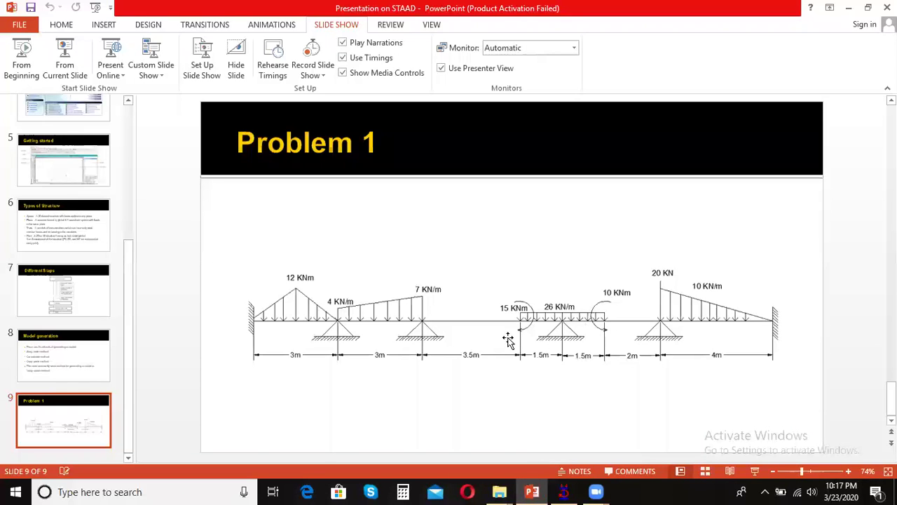
{"action": "left_click", "coordinate": [566, 491]}
{"action": "left_click", "coordinate": [386, 76]}
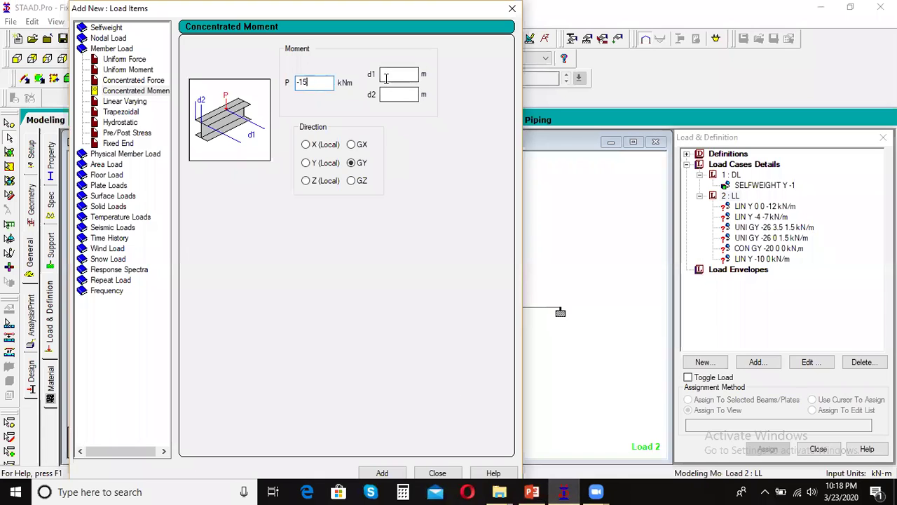
{"action": "left_click", "coordinate": [394, 95]}
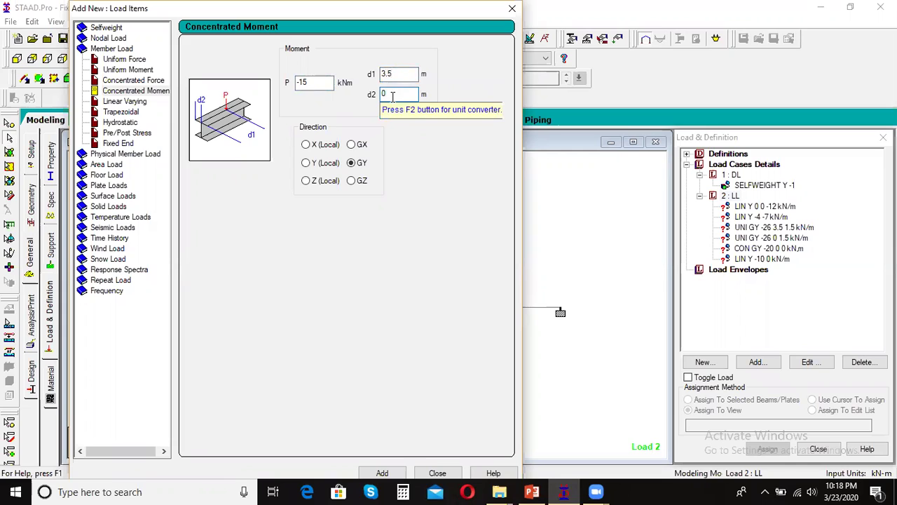
{"action": "left_click", "coordinate": [351, 181]}
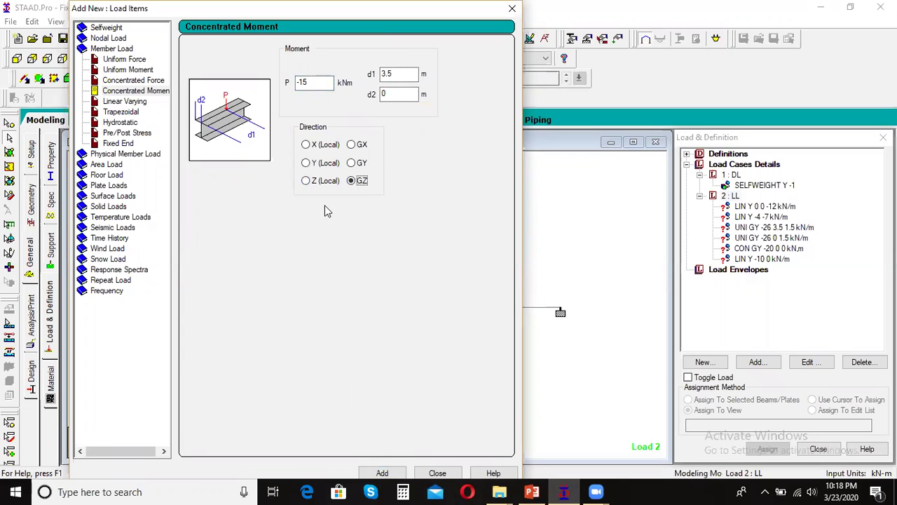
{"action": "left_click", "coordinate": [381, 473]}
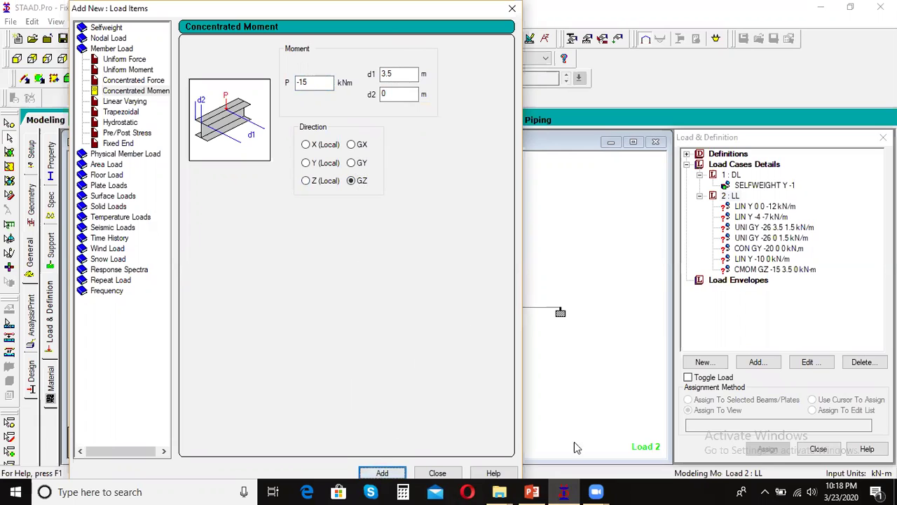
Consult the PowerPoint diagram for the second moment and set the Concentrated Moment's P to 10 kNm.
{"action": "mouse_move", "coordinate": [561, 492]}
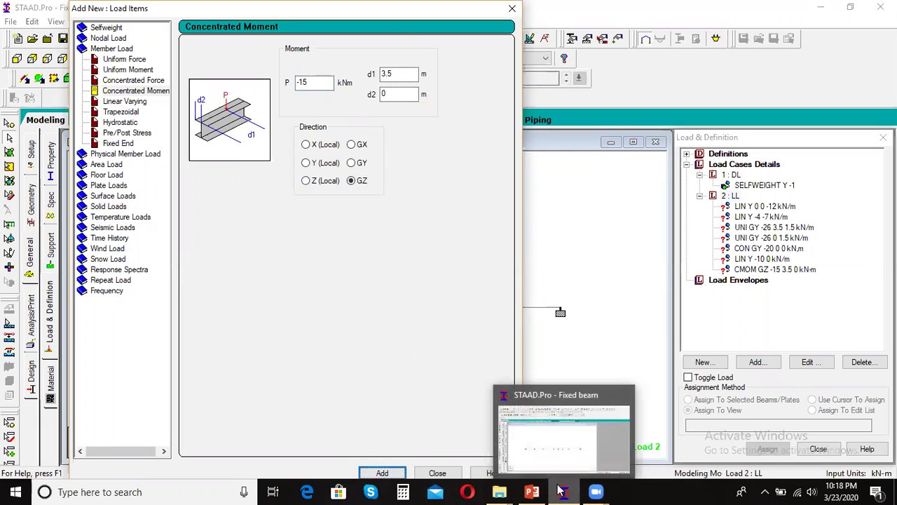
{"action": "left_click", "coordinate": [533, 492]}
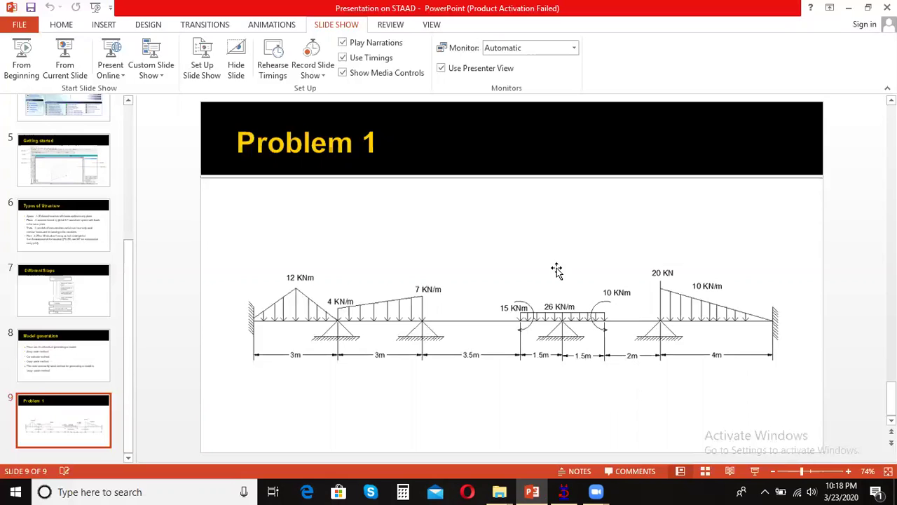
{"action": "left_click", "coordinate": [563, 492]}
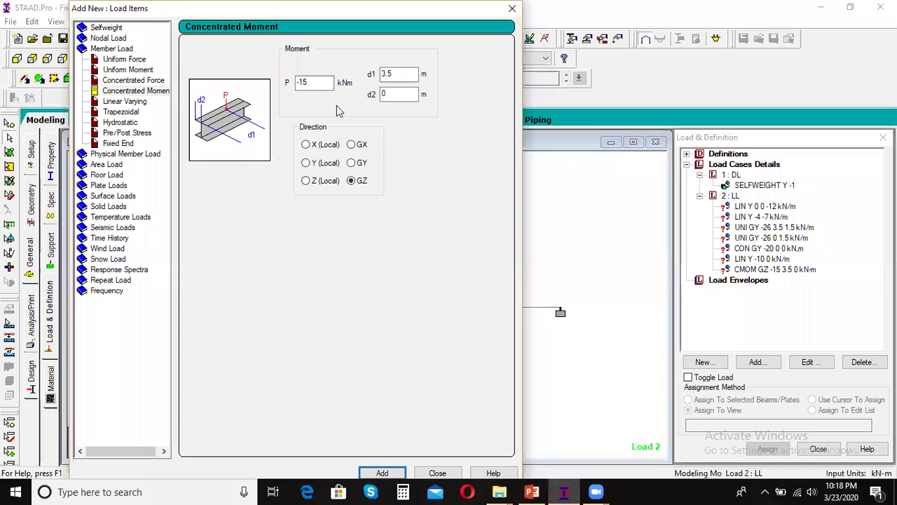
{"action": "left_click", "coordinate": [325, 83]}
{"action": "key", "text": "BackSpace"}
{"action": "key", "text": "BackSpace"}
{"action": "key", "text": "BackSpace"}
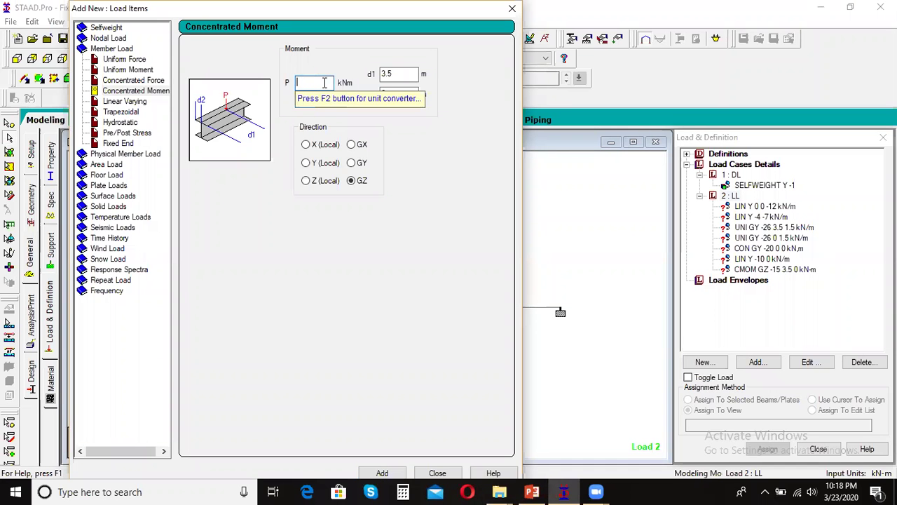
{"action": "type", "text": "10"}
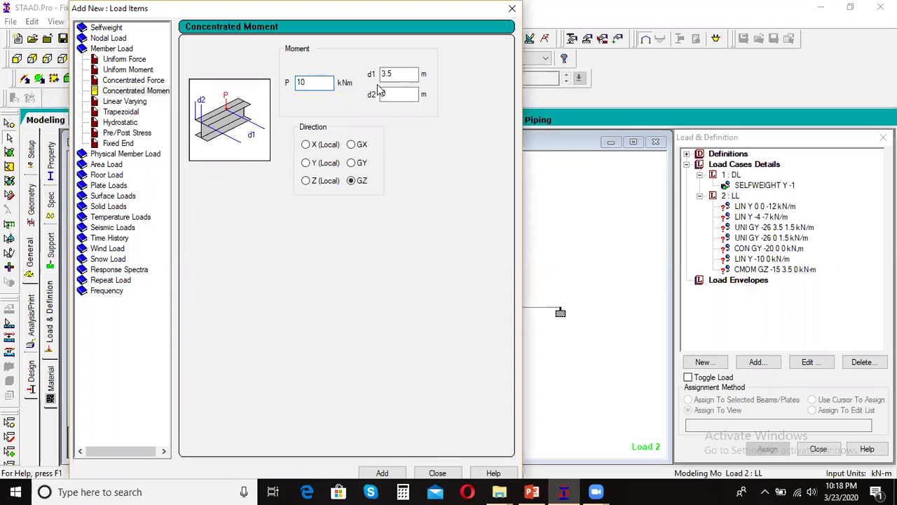
Set the moment's d1 to 1.5 m per the PowerPoint diagram, add the GZ moment to the LL case, and close the load items dialog.
{"action": "left_click_drag", "start_coordinate": [393, 75], "coordinate": [367, 75]}
{"action": "left_click", "coordinate": [535, 492]}
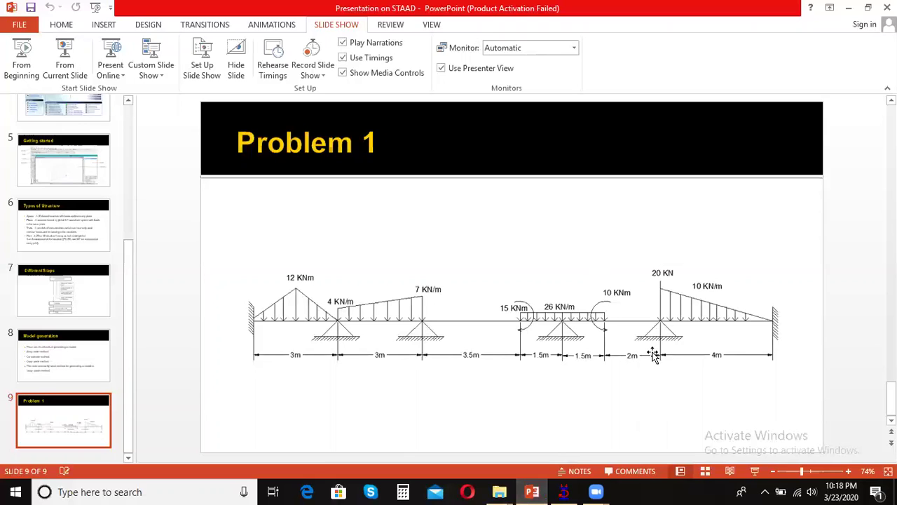
{"action": "left_click", "coordinate": [564, 491]}
{"action": "type", "text": "1.5"}
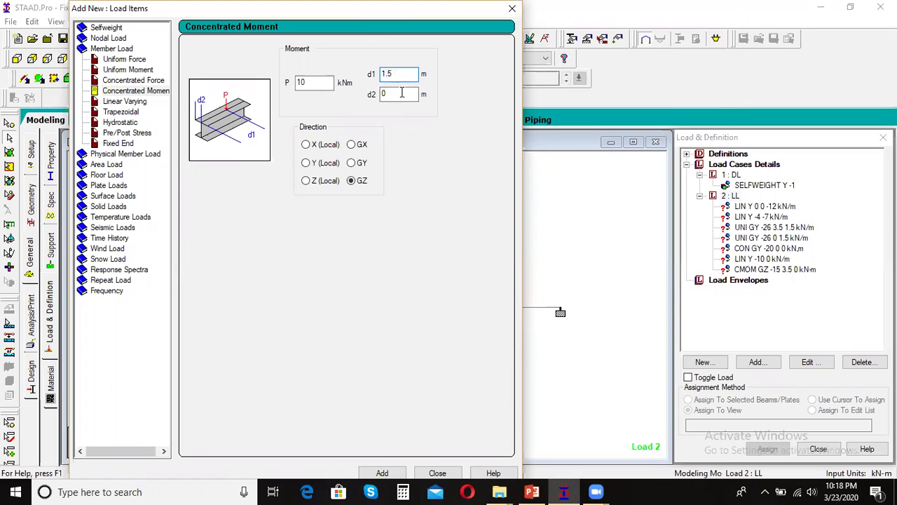
{"action": "left_click", "coordinate": [384, 474]}
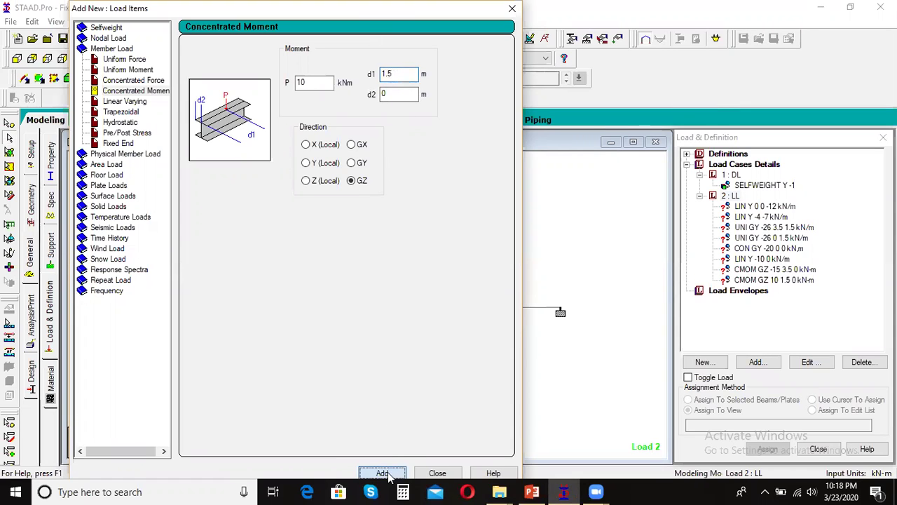
{"action": "left_click", "coordinate": [437, 474]}
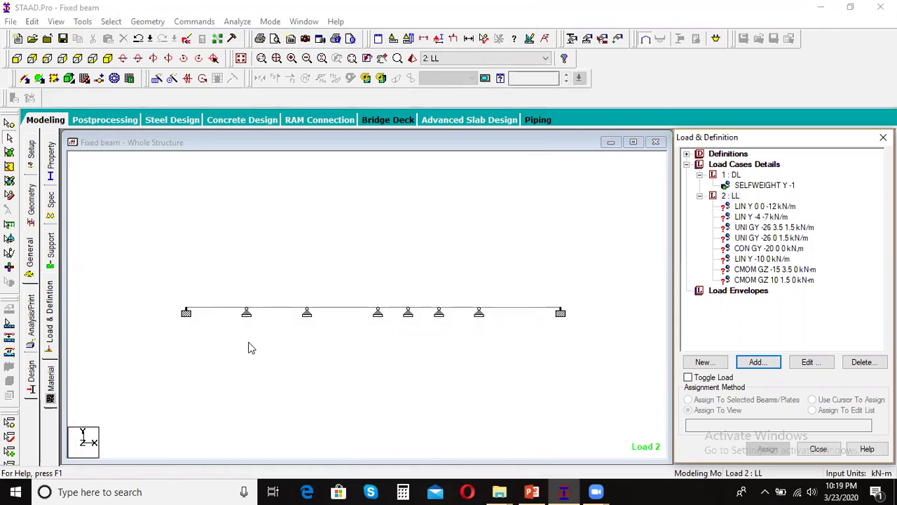
Assign the LIN Y 0 0 -12 kN/m load to the first span, beam 1, using Assign To Selected Beams.
{"action": "left_click", "coordinate": [212, 312]}
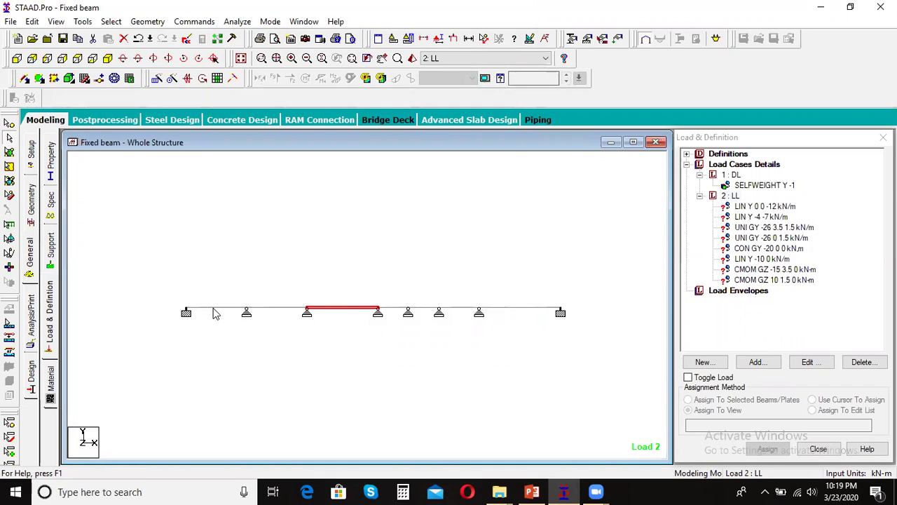
{"action": "left_click", "coordinate": [215, 308]}
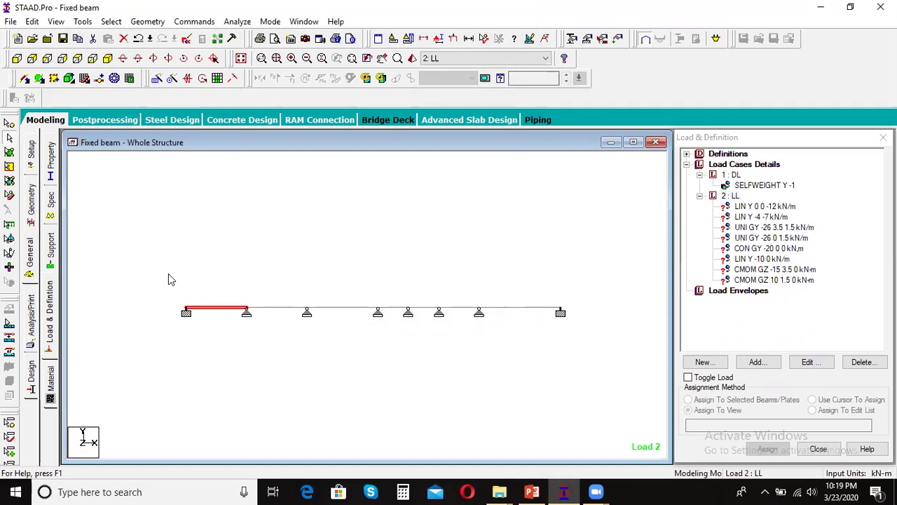
{"action": "left_click", "coordinate": [771, 207]}
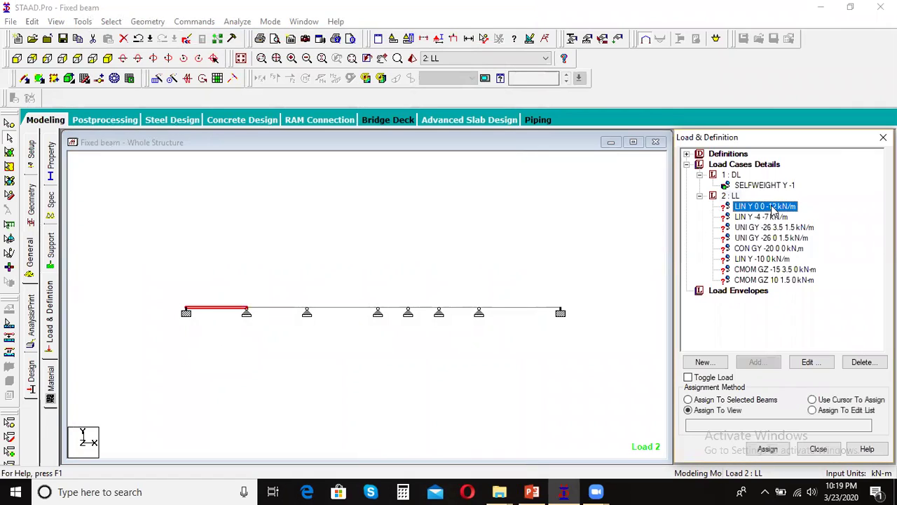
{"action": "left_click", "coordinate": [729, 401]}
{"action": "left_click", "coordinate": [767, 449]}
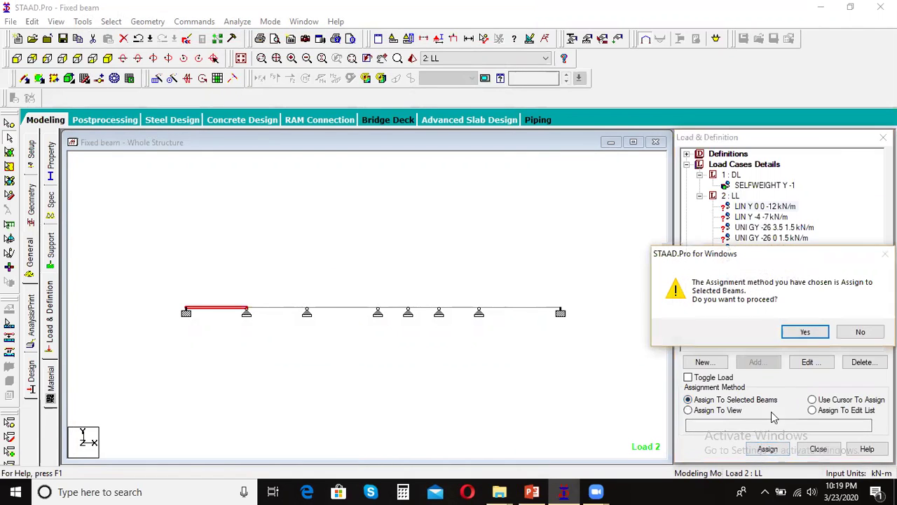
{"action": "left_click", "coordinate": [804, 332]}
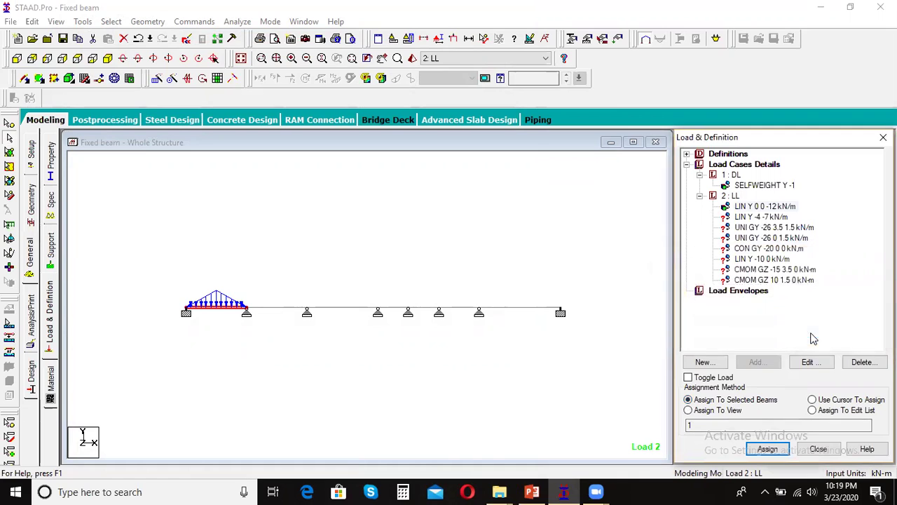
Assign the LIN Y -4 -7 kN/m load to the selected second span, beam 2.
{"action": "left_click", "coordinate": [269, 309]}
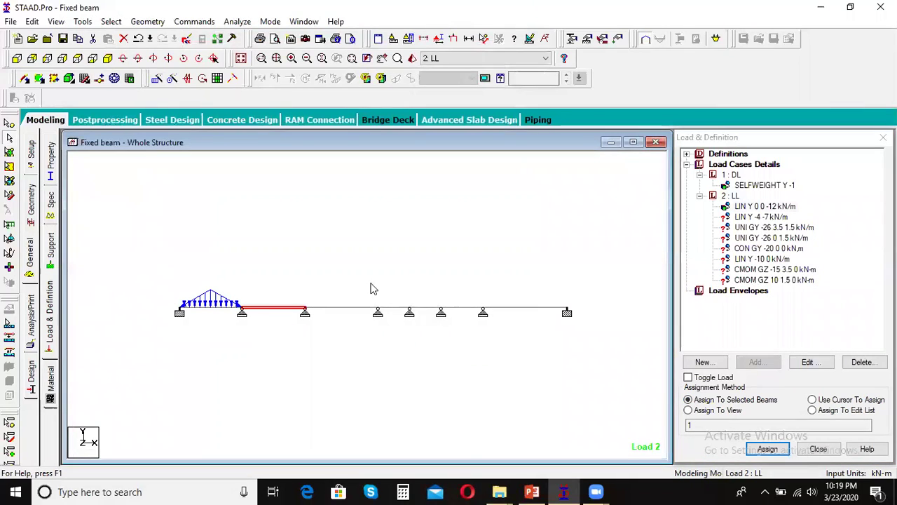
{"action": "left_click", "coordinate": [761, 216]}
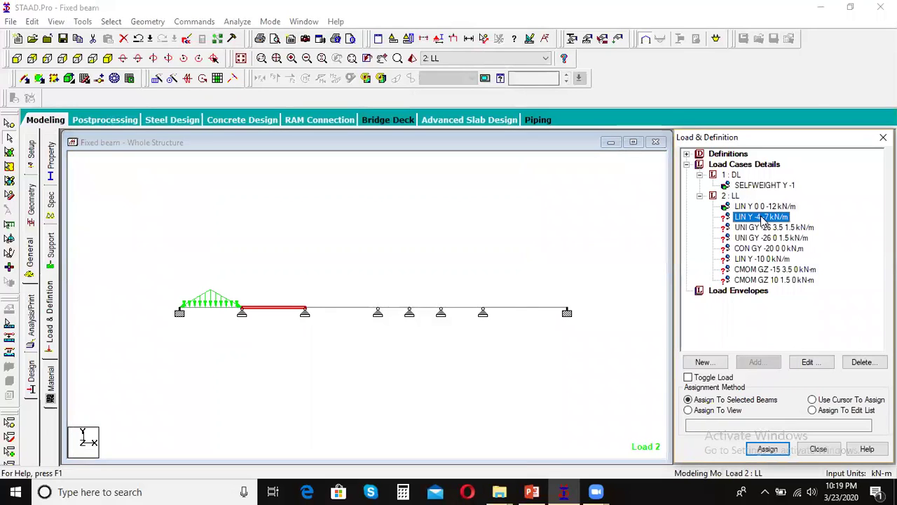
{"action": "left_click", "coordinate": [767, 449]}
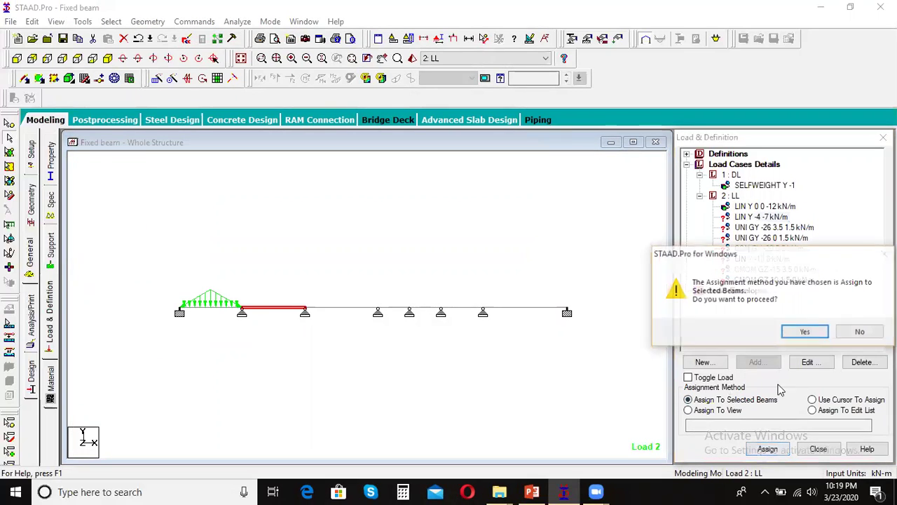
{"action": "left_click", "coordinate": [803, 331]}
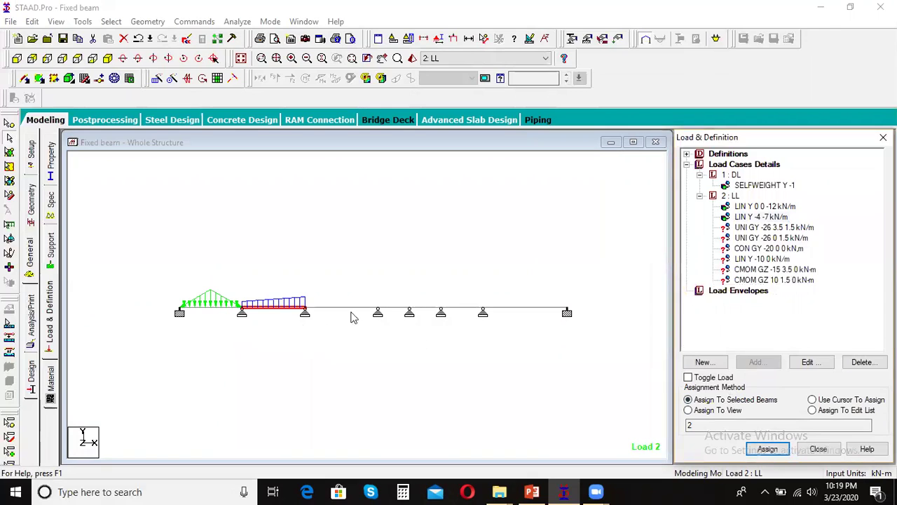
Choose the UNI GY -26 3.5 1.5 kN/m load, let Auto Save save the file, and clear the beam selection.
{"action": "left_click", "coordinate": [775, 228]}
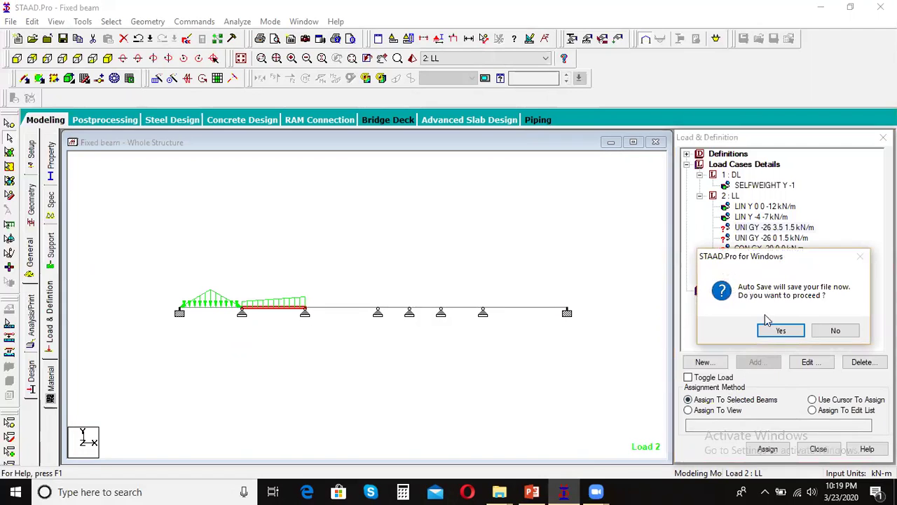
{"action": "left_click", "coordinate": [782, 332]}
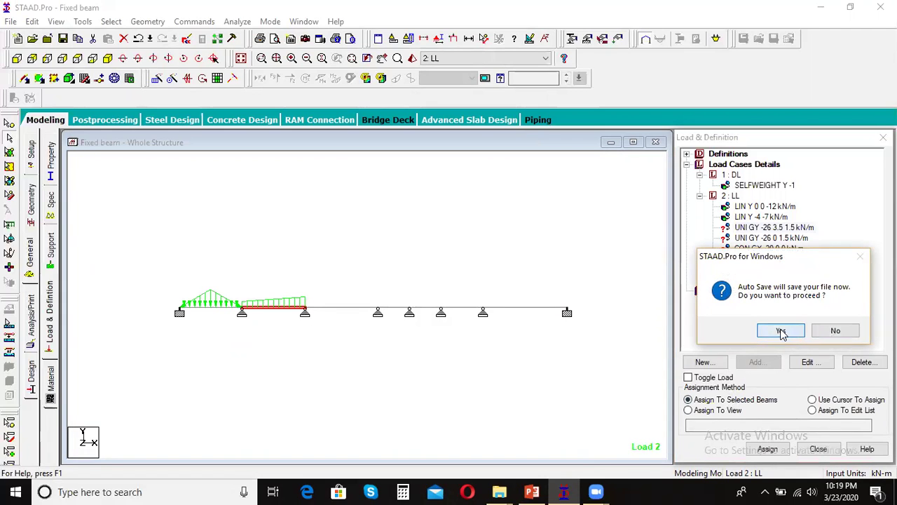
{"action": "left_click", "coordinate": [374, 265]}
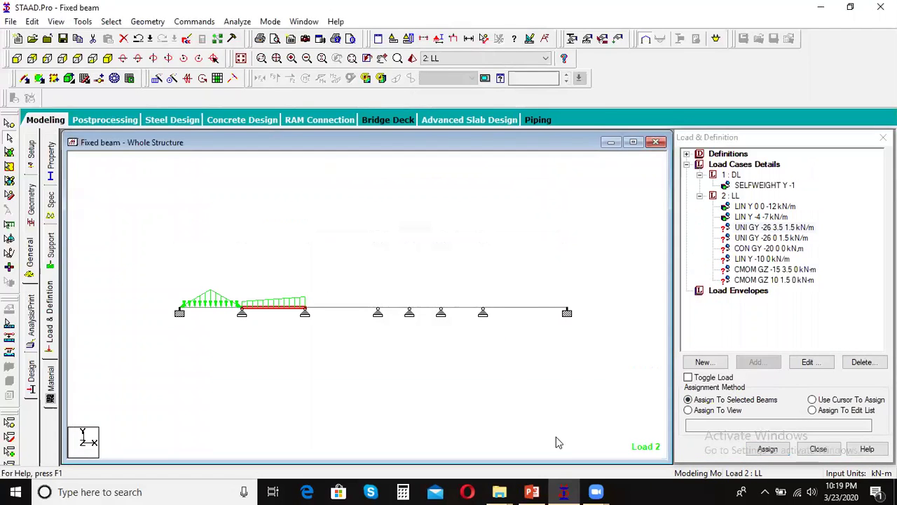
{"action": "left_click", "coordinate": [410, 315]}
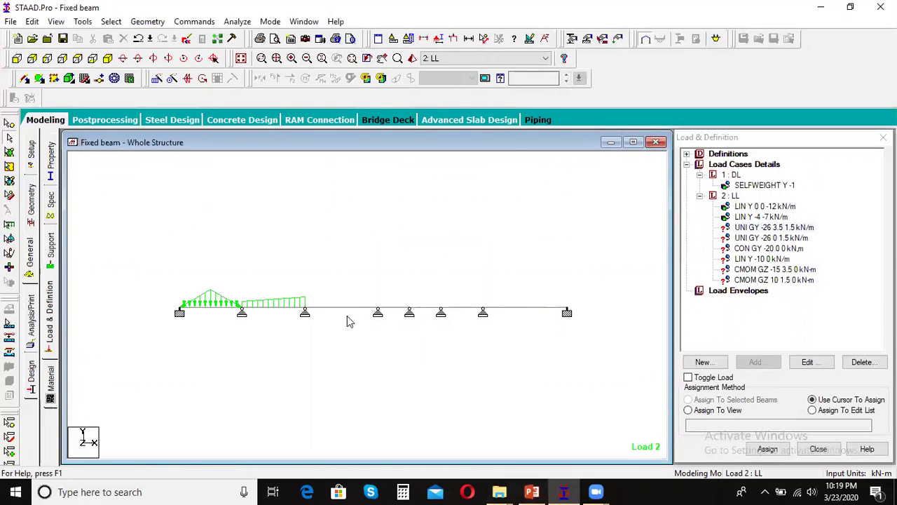
Check the span layout in the PowerPoint diagram and assign the UNI GY -26 3.5 1.5 kN/m load to the third span, beam 3.
{"action": "left_click", "coordinate": [533, 491]}
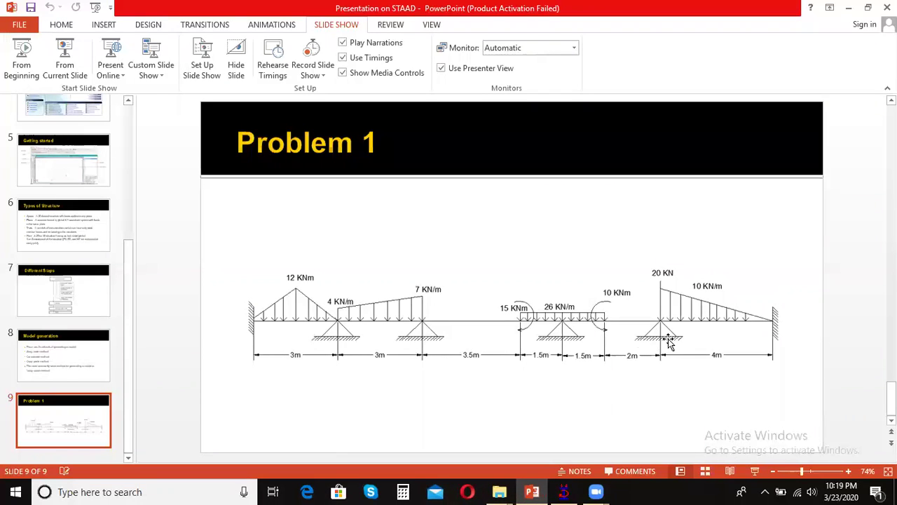
{"action": "left_click", "coordinate": [564, 491]}
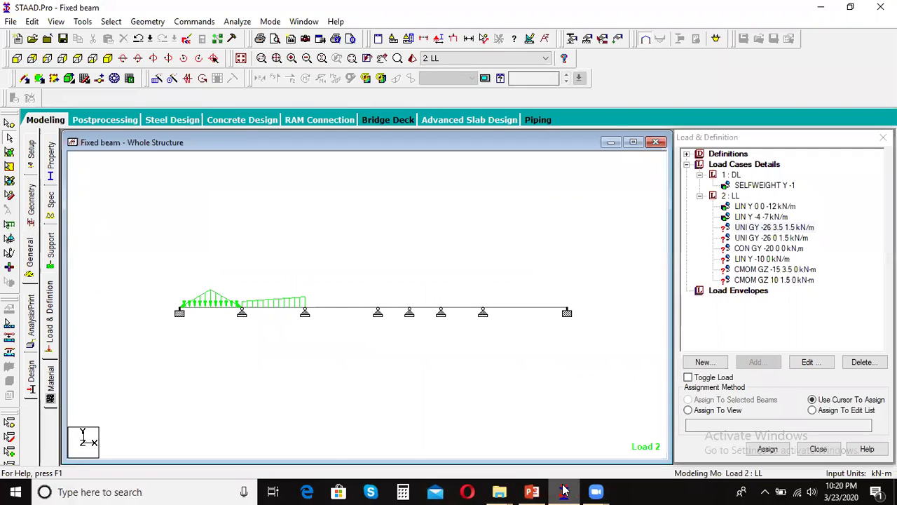
{"action": "left_click", "coordinate": [533, 491]}
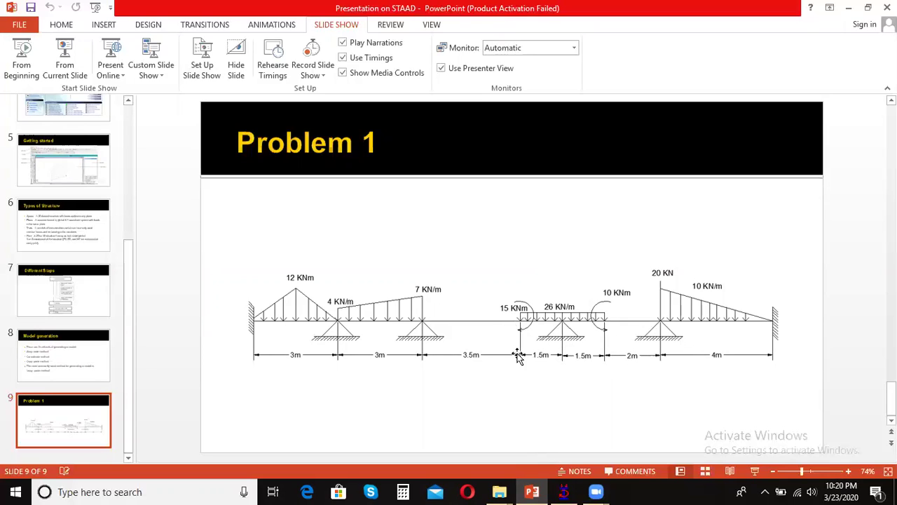
{"action": "left_click", "coordinate": [564, 491]}
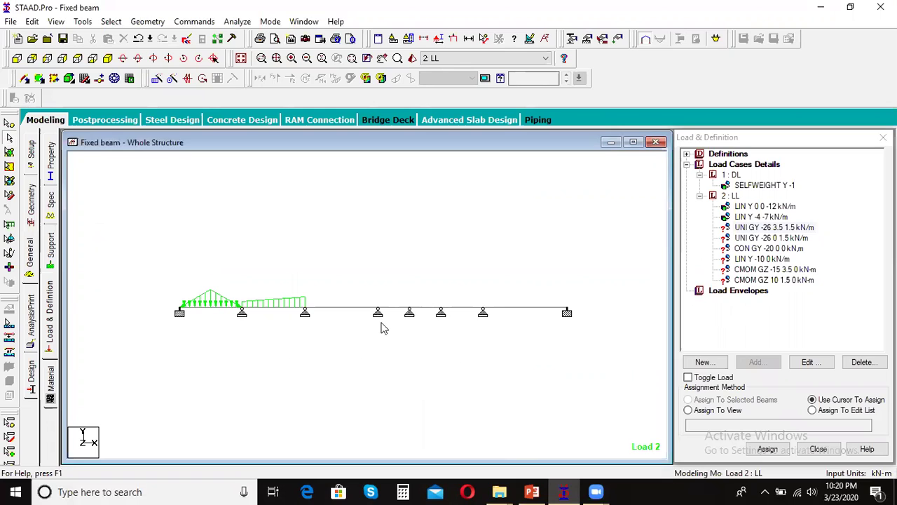
{"action": "mouse_move", "coordinate": [558, 489]}
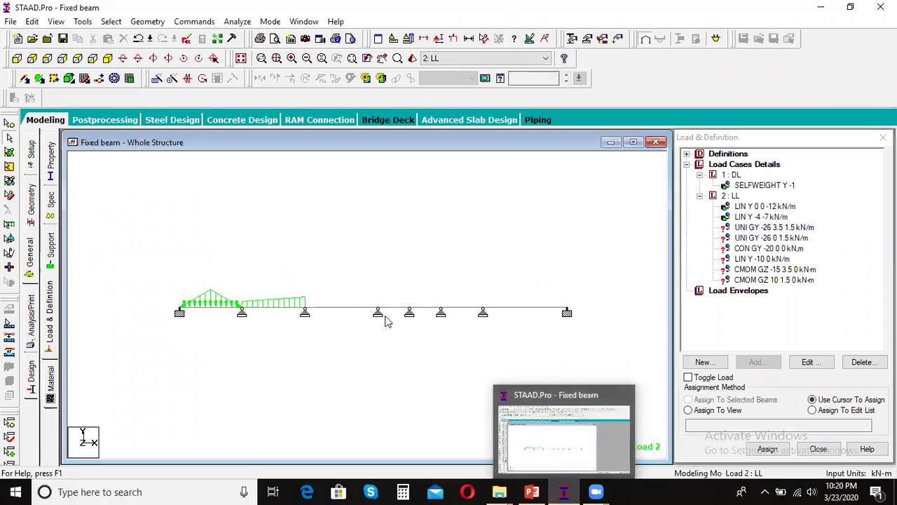
{"action": "left_click", "coordinate": [361, 309]}
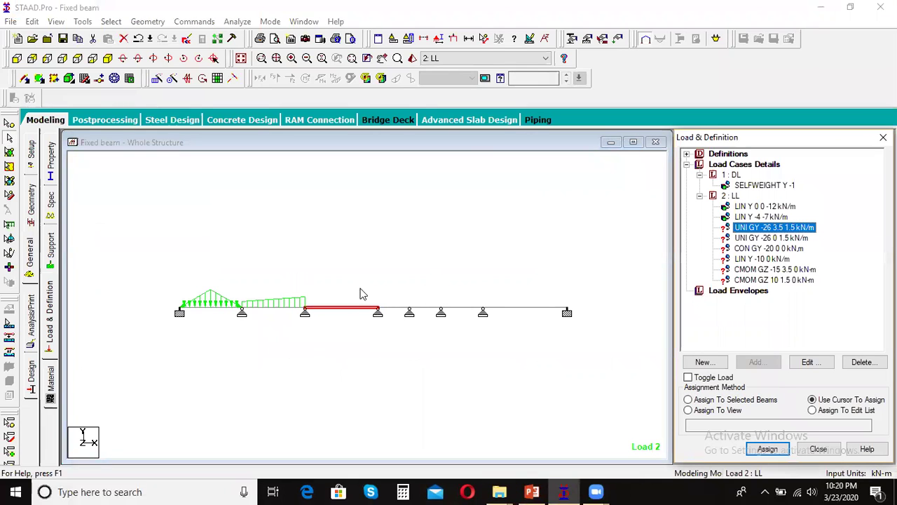
{"action": "left_click", "coordinate": [718, 400]}
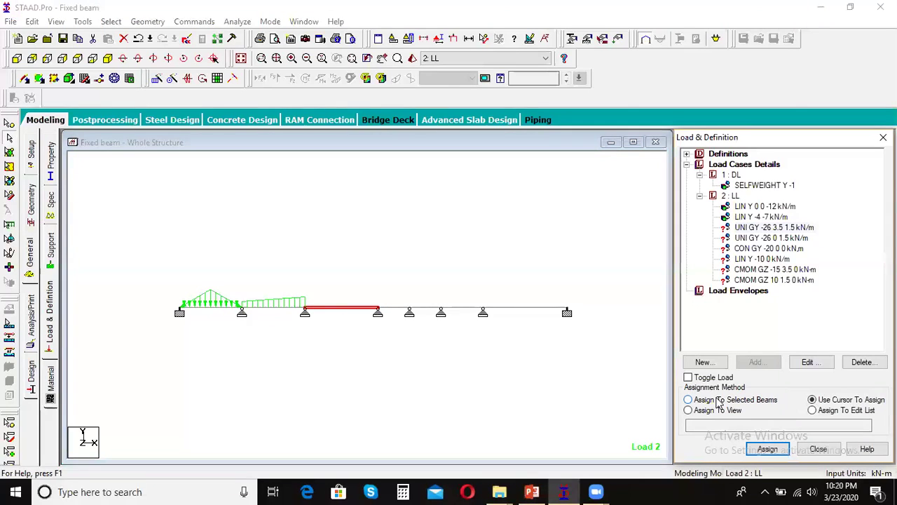
{"action": "left_click", "coordinate": [767, 448]}
{"action": "left_click", "coordinate": [797, 333]}
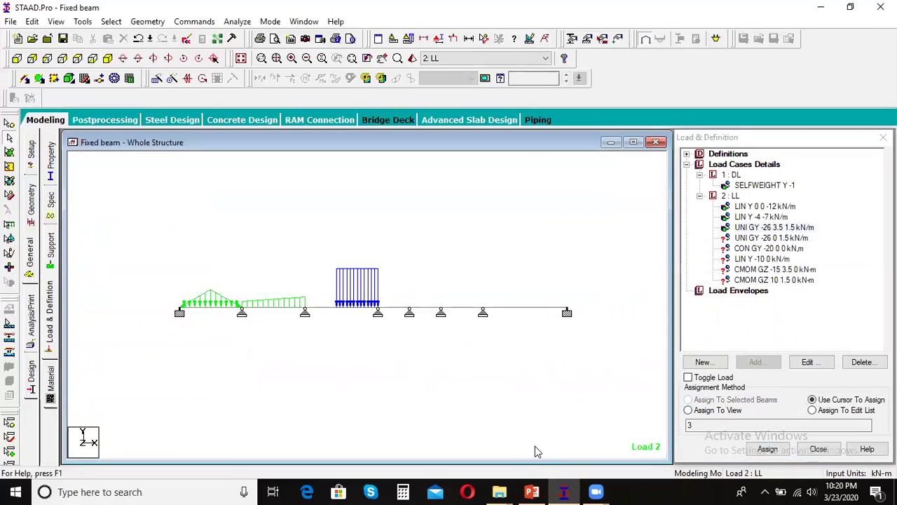
Consult the PowerPoint diagram again and assign the UNI GY -26 0 1.5 kN/m load to the fifth span, beam 5.
{"action": "left_click", "coordinate": [564, 492]}
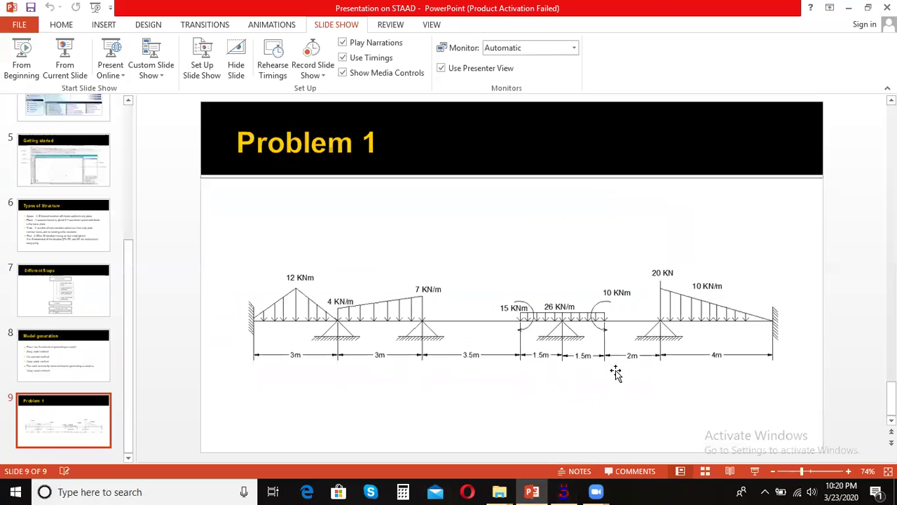
{"action": "left_click", "coordinate": [564, 492]}
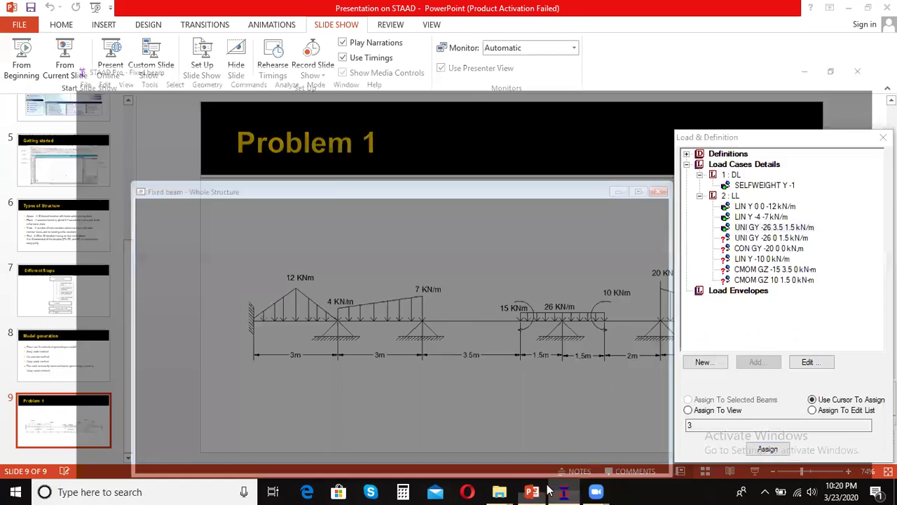
{"action": "left_click", "coordinate": [768, 239]}
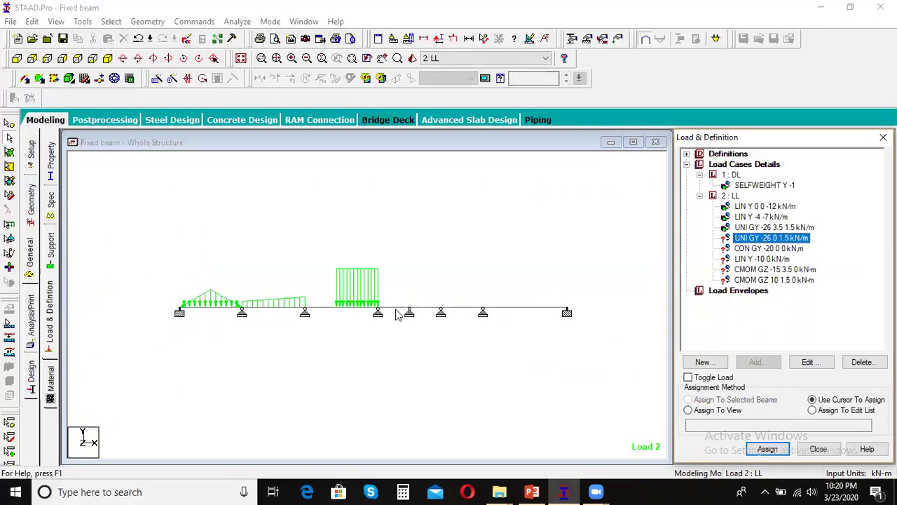
{"action": "left_click", "coordinate": [423, 313]}
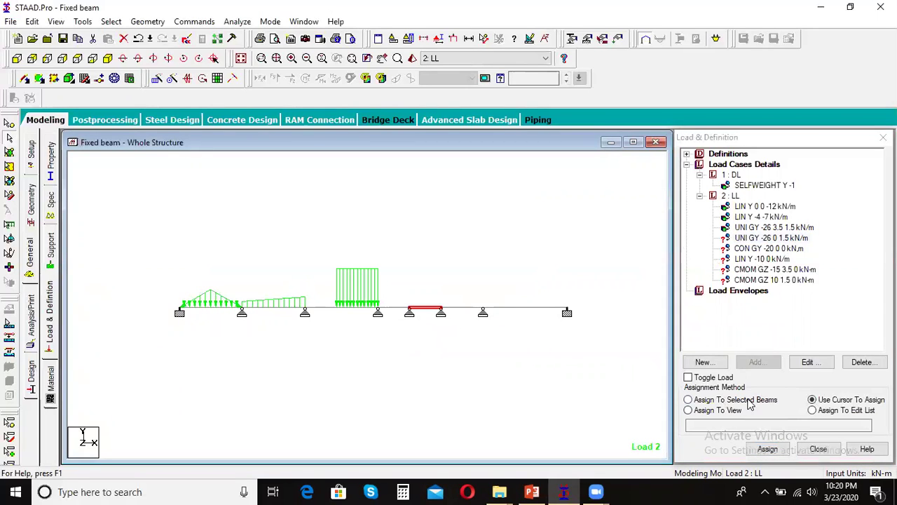
{"action": "left_click", "coordinate": [688, 400]}
{"action": "left_click", "coordinate": [767, 449]}
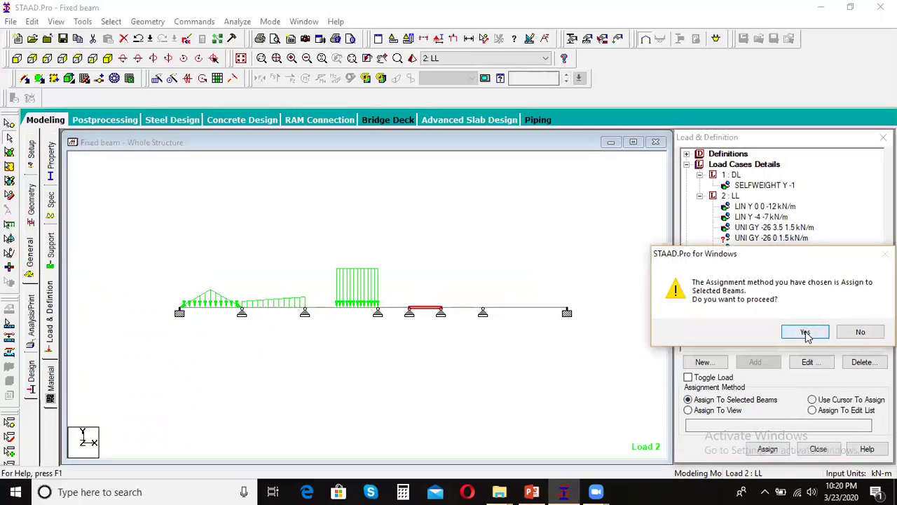
{"action": "left_click", "coordinate": [799, 332]}
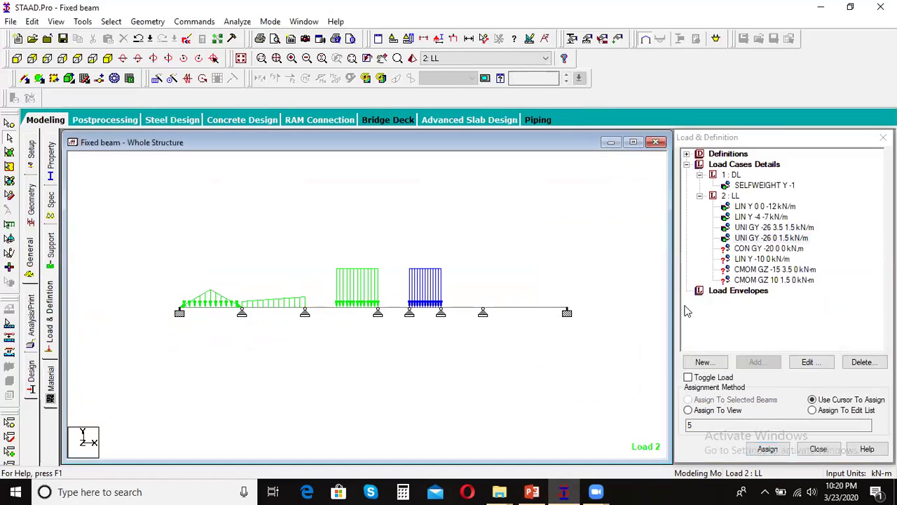
Assign the concentrated CON GY -20 load to the last span, beam 7, using Assign To Selected Beams.
{"action": "left_click", "coordinate": [765, 249]}
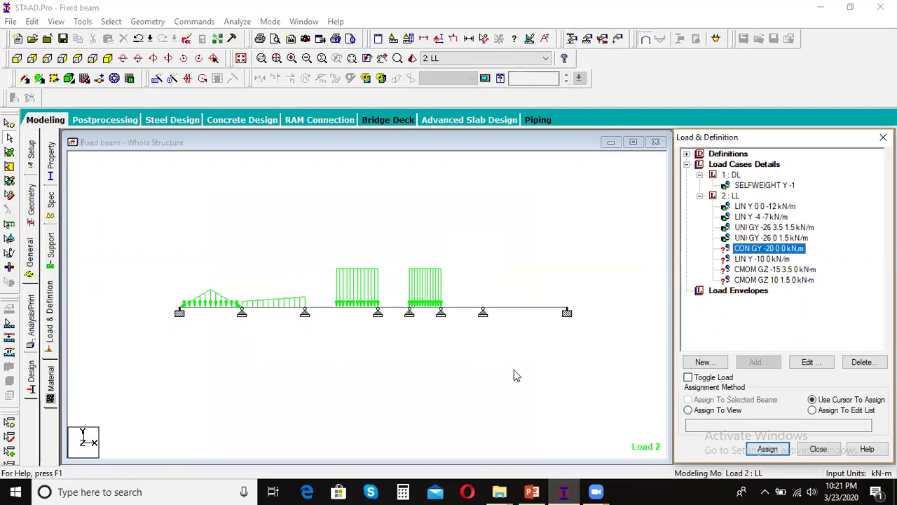
{"action": "left_click", "coordinate": [511, 310]}
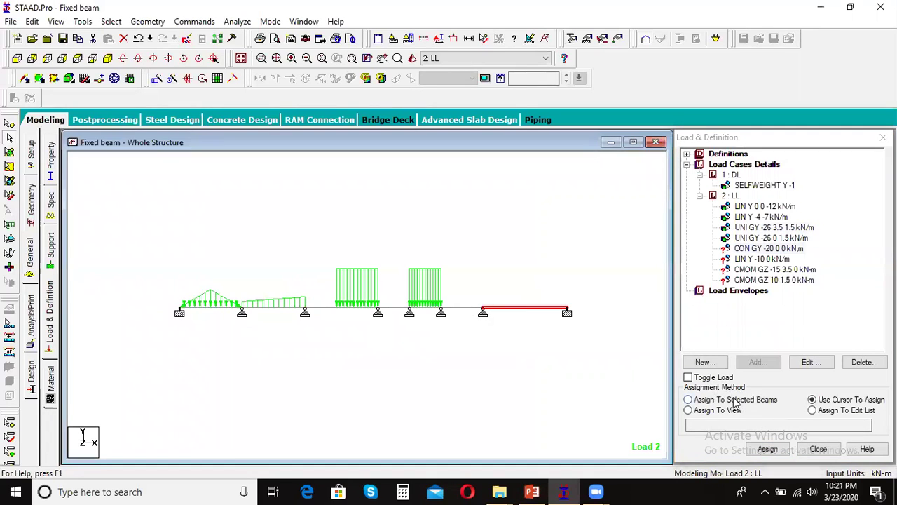
{"action": "left_click", "coordinate": [766, 450]}
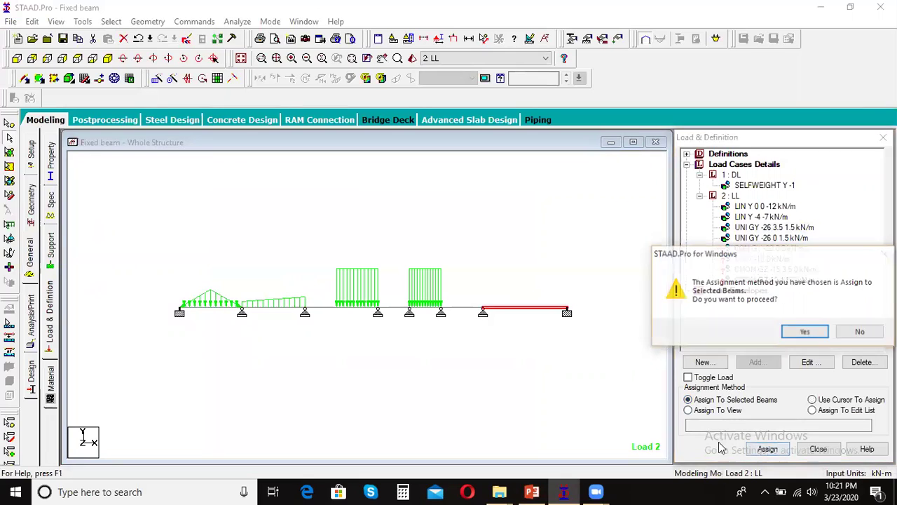
{"action": "left_click", "coordinate": [805, 334]}
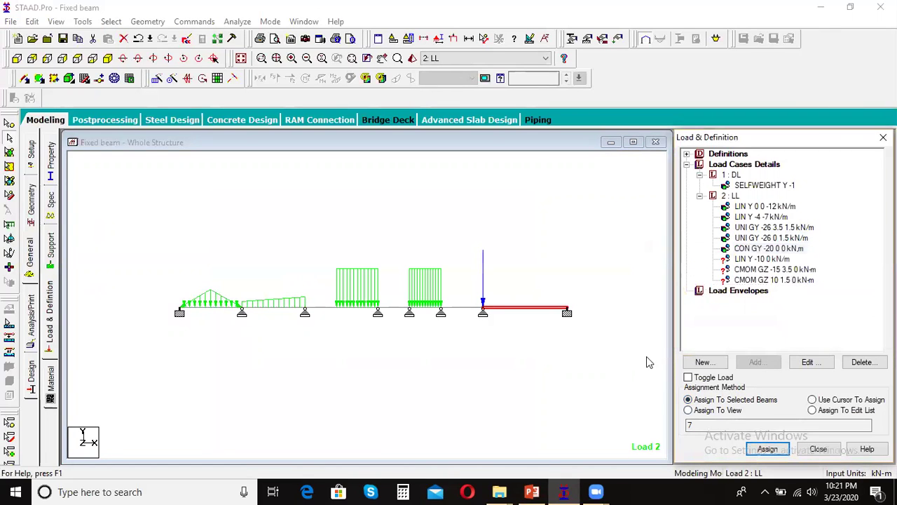
Assign the LIN Y -10 0 kN/m load to the still selected last span, beam 7.
{"action": "left_click", "coordinate": [764, 259]}
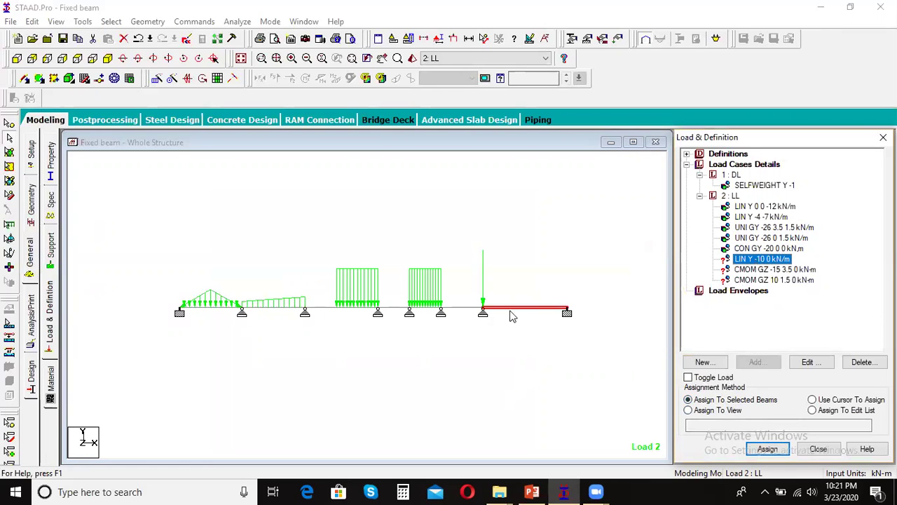
{"action": "left_click", "coordinate": [767, 448]}
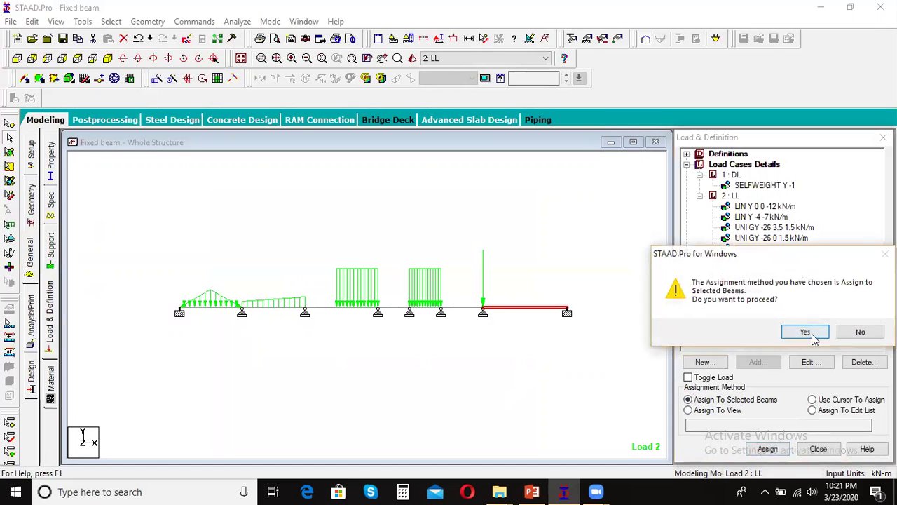
{"action": "left_click", "coordinate": [804, 330]}
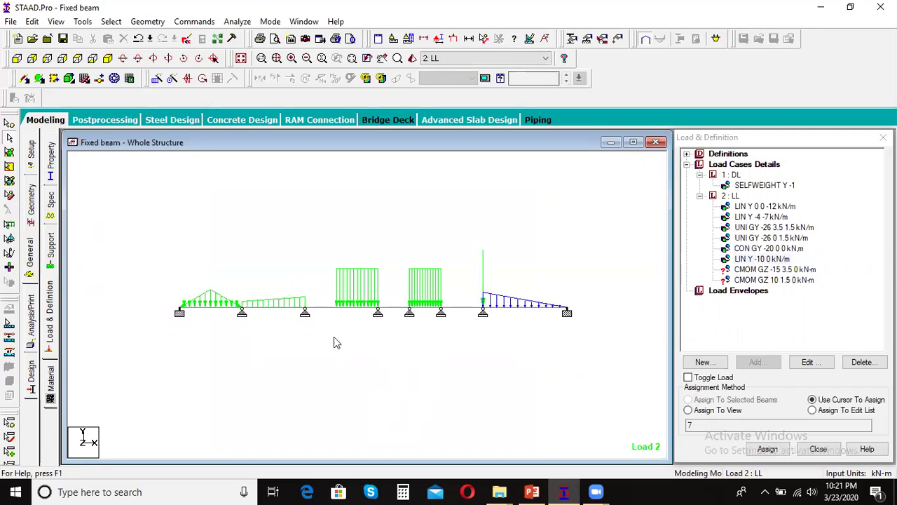
Open the support definitions and select Support 3 to highlight its nodes.
{"action": "left_click", "coordinate": [51, 252]}
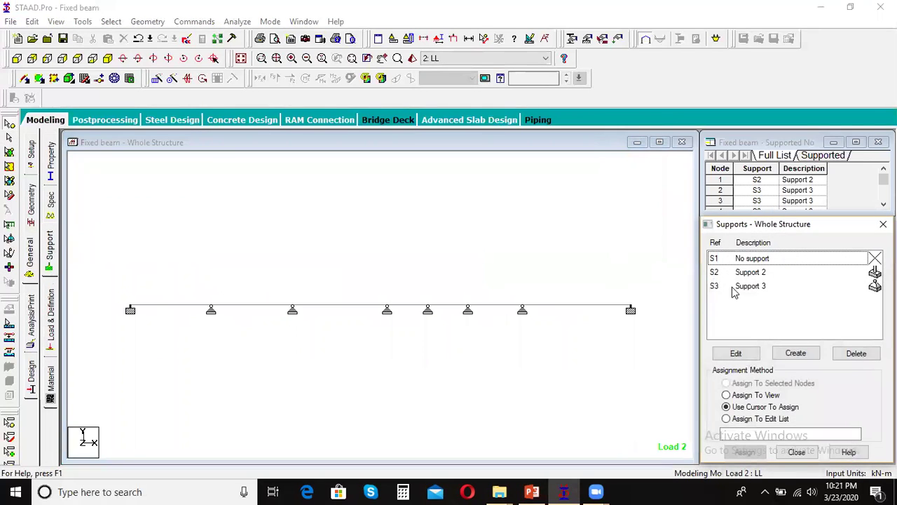
{"action": "left_click", "coordinate": [754, 288]}
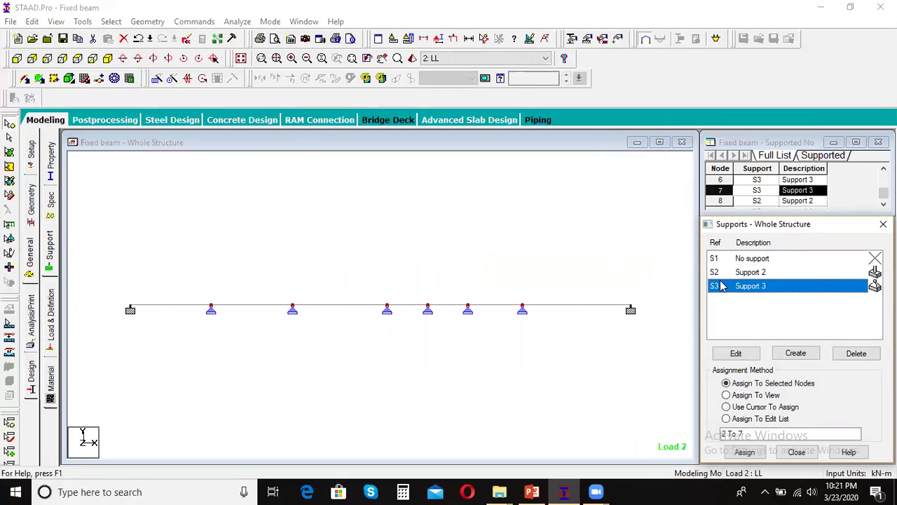